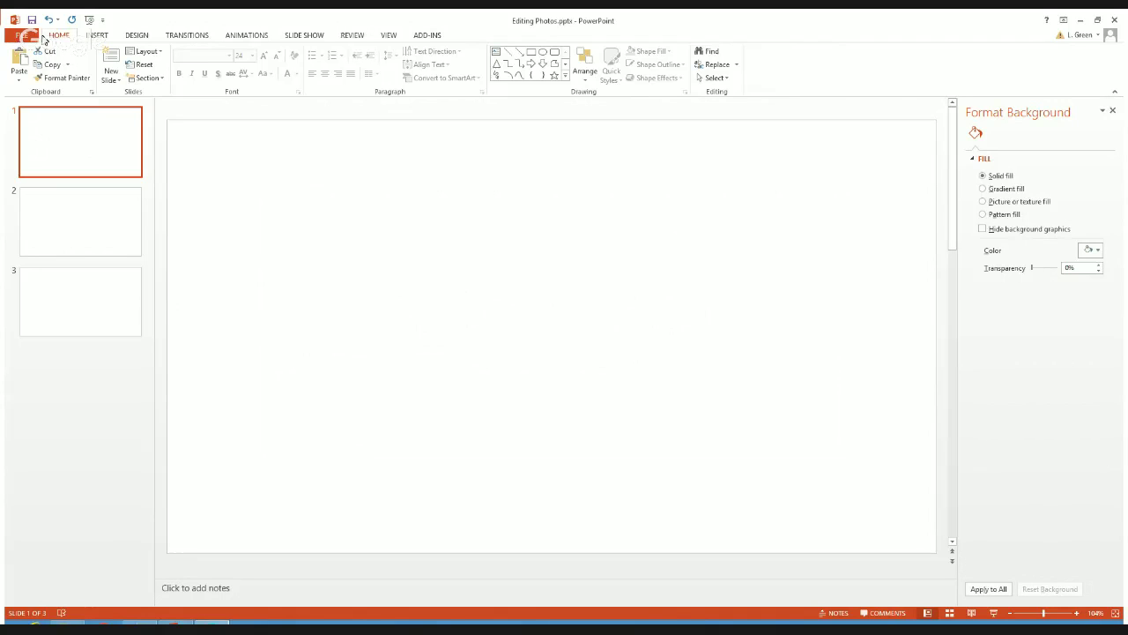
{"action": "left_click", "coordinate": [99, 36]}
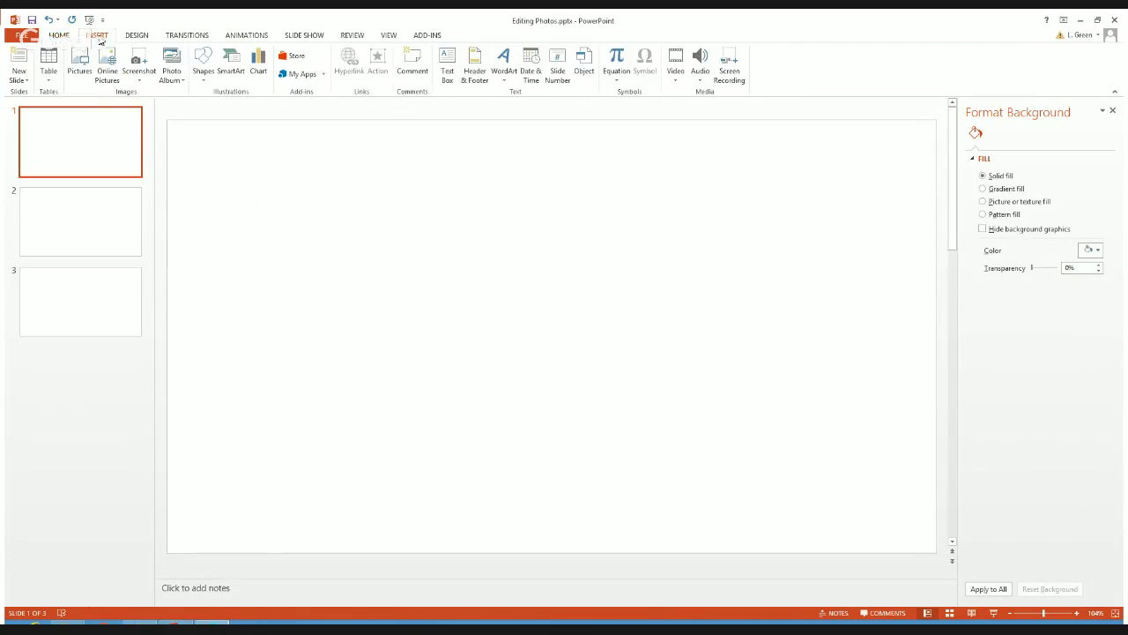
{"action": "left_click", "coordinate": [132, 36]}
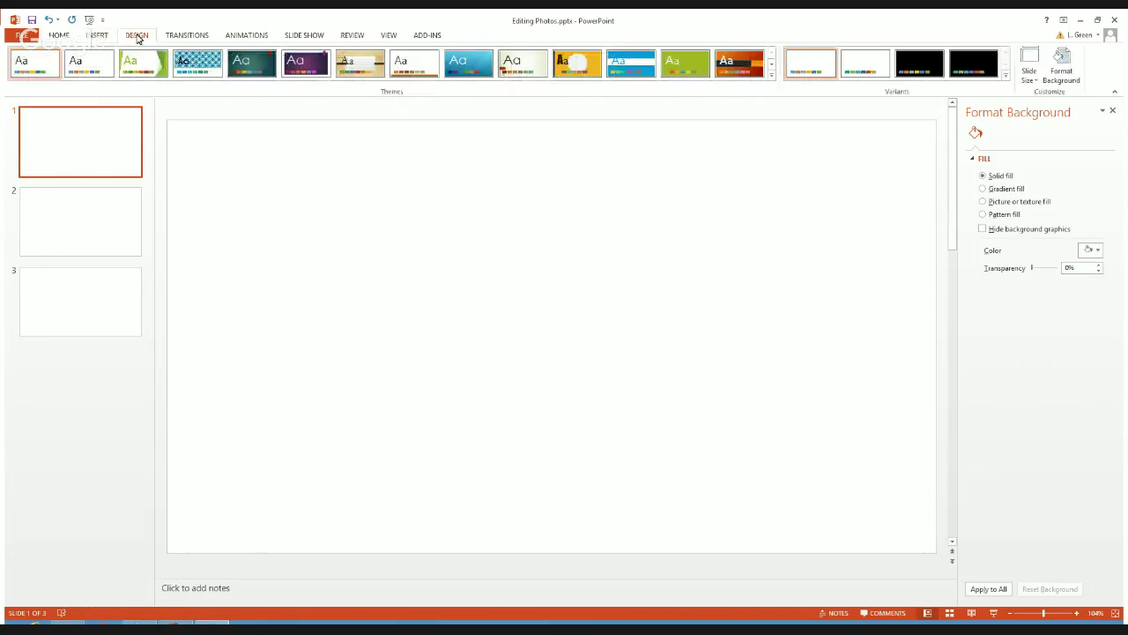
{"action": "left_click", "coordinate": [187, 38]}
{"action": "left_click", "coordinate": [252, 38]}
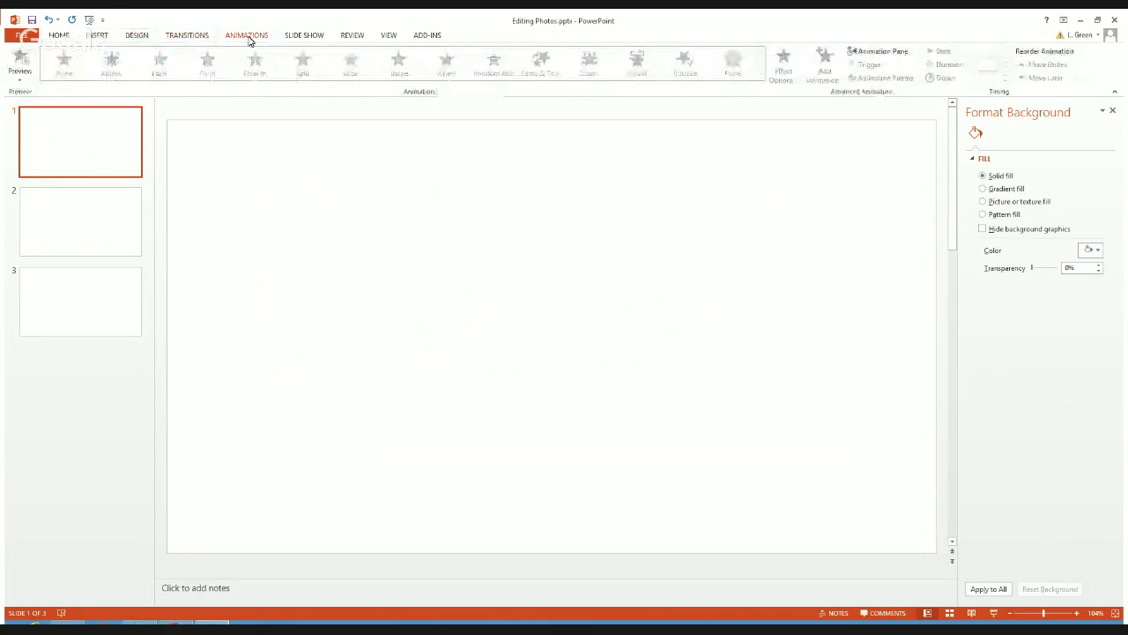
{"action": "left_click", "coordinate": [301, 37]}
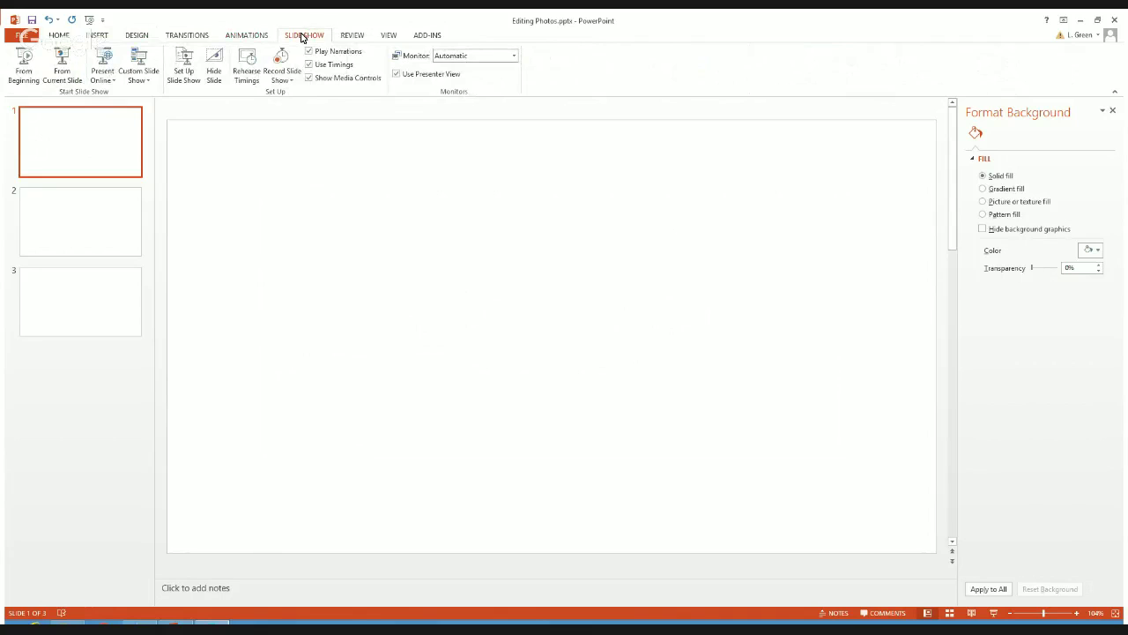
- Insert the portrait photo from a picture file onto slide 1
{"action": "left_click", "coordinate": [92, 40]}
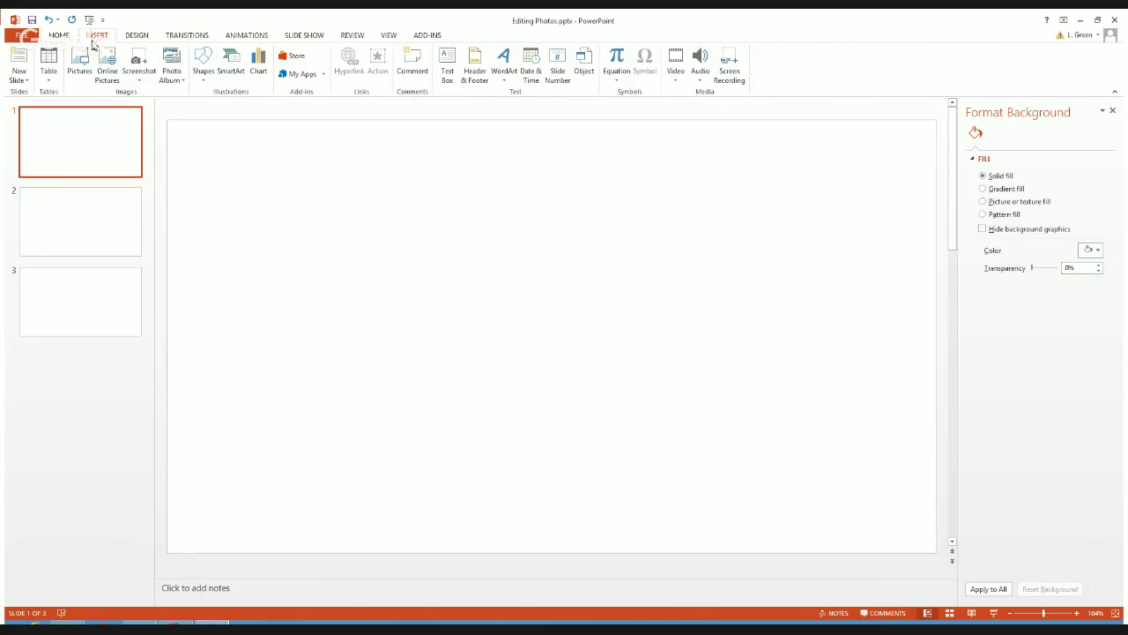
{"action": "left_click", "coordinate": [82, 60]}
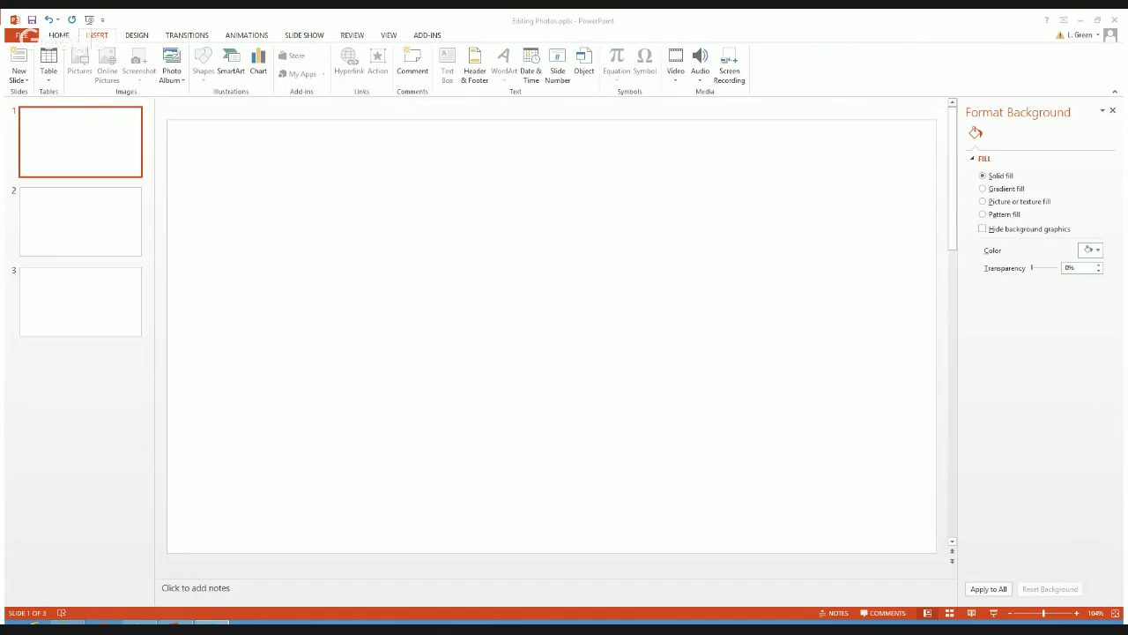
{"action": "double_click", "coordinate": [518, 127]}
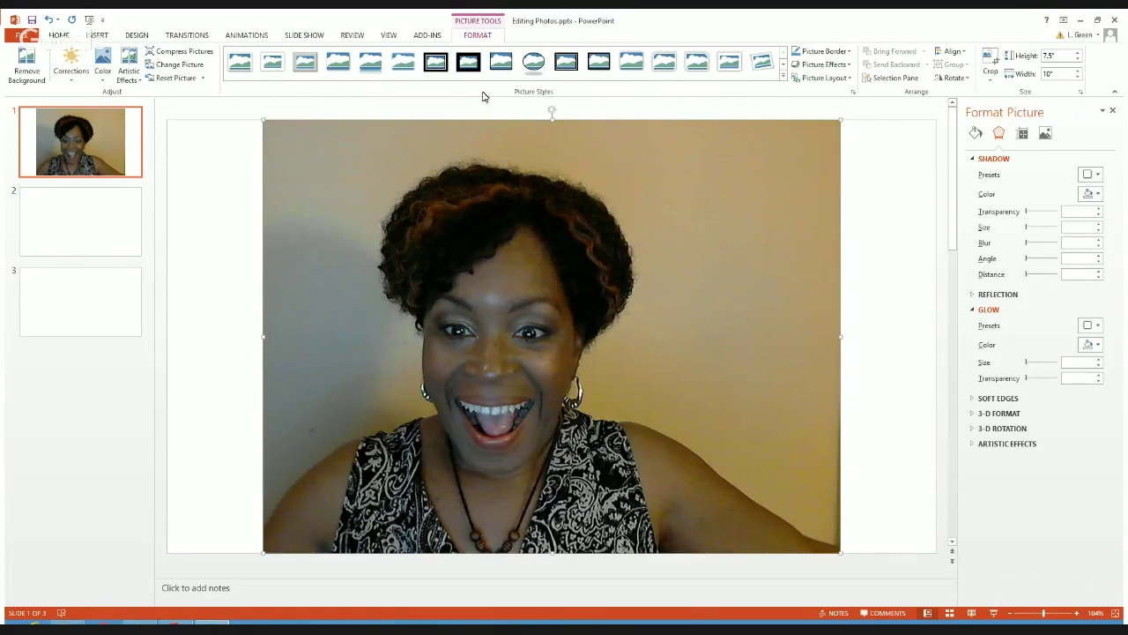
- Add a text box over the upper part of the photo, widen it, and enter "This is Awesome!!!"
{"action": "left_click", "coordinate": [96, 37]}
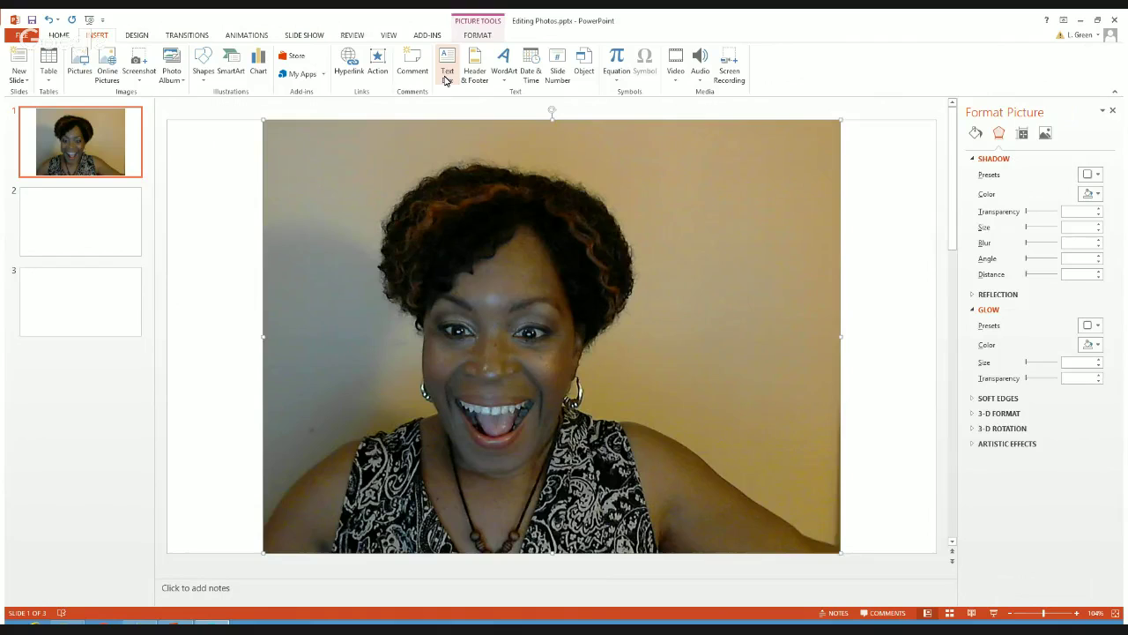
{"action": "left_click", "coordinate": [447, 78]}
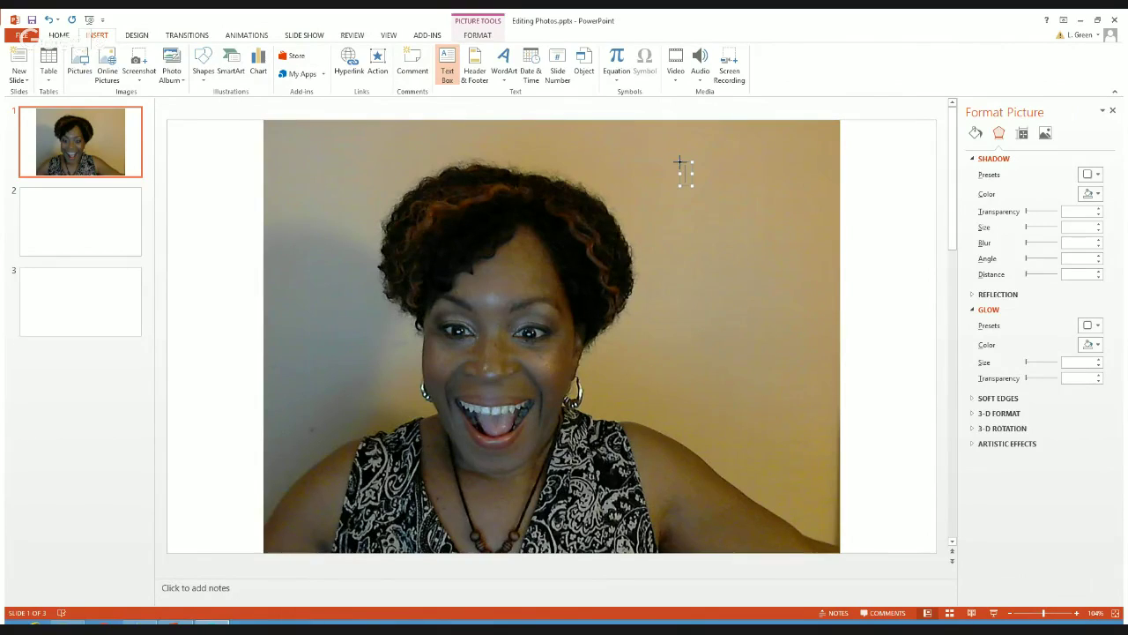
{"action": "left_click", "coordinate": [679, 166]}
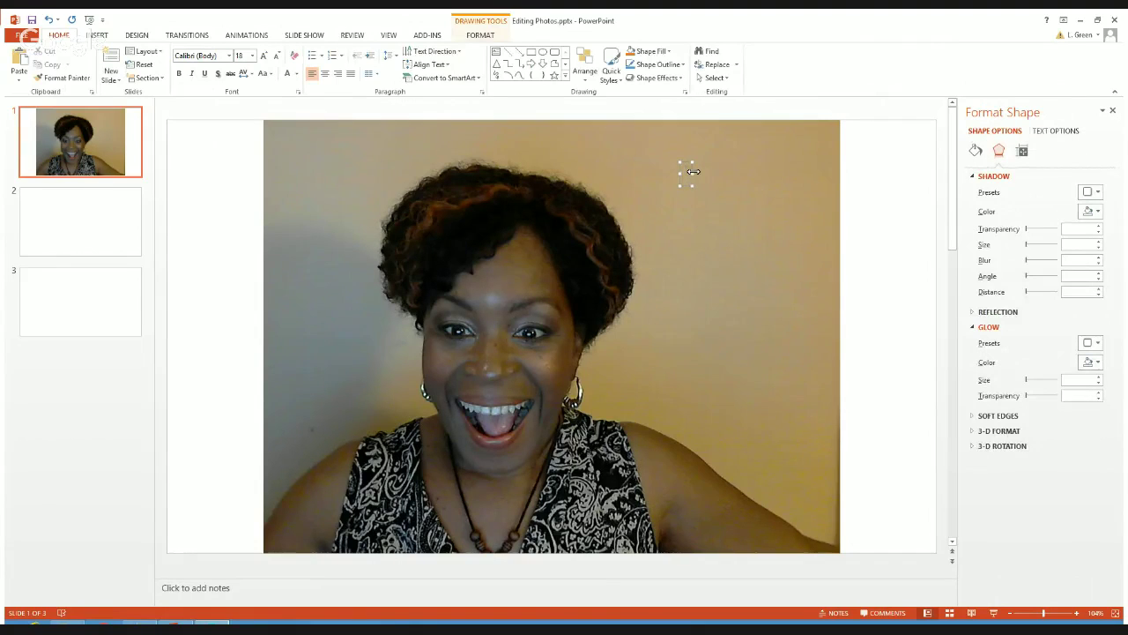
{"action": "left_click", "coordinate": [694, 172]}
{"action": "left_click_drag", "start_coordinate": [693, 172], "coordinate": [817, 167]}
{"action": "left_click_drag", "start_coordinate": [679, 175], "coordinate": [604, 178]}
{"action": "type", "text": "This is Awesome!!!"}
- Set the whole caption to font size 66 and the Arial Black font
{"action": "left_click_drag", "start_coordinate": [613, 173], "coordinate": [725, 176]}
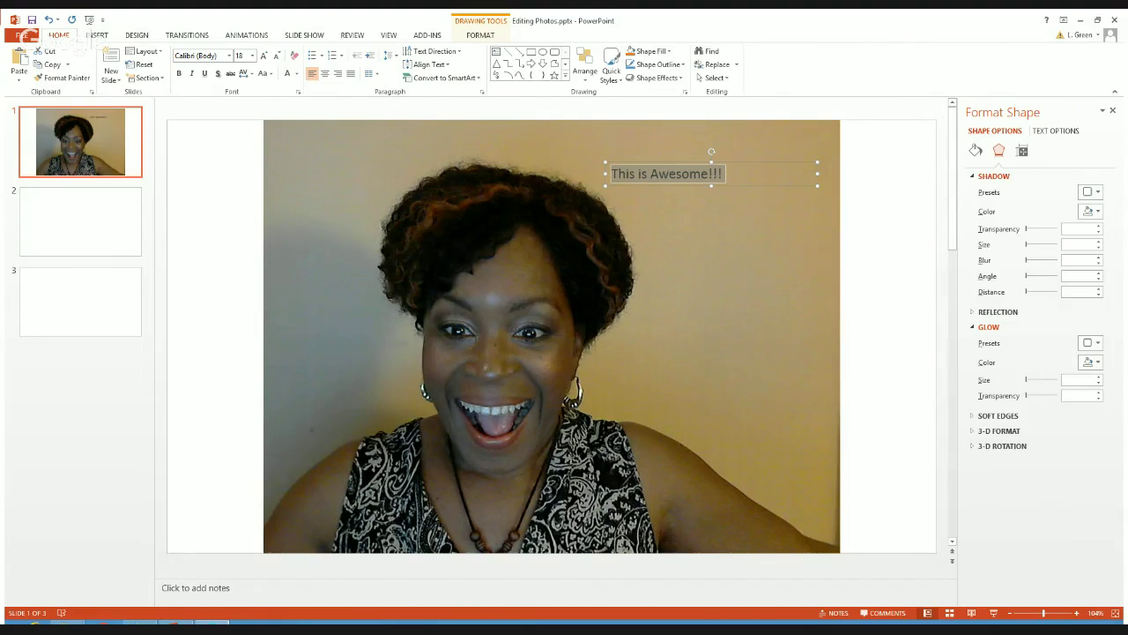
{"action": "left_click", "coordinate": [253, 57]}
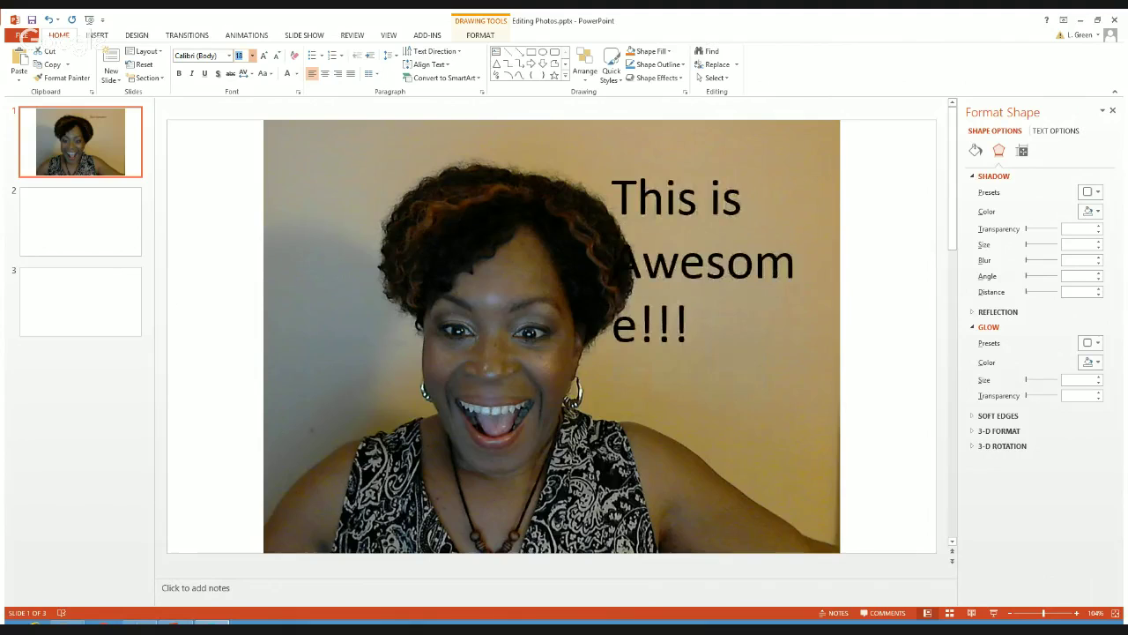
{"action": "left_click", "coordinate": [245, 287]}
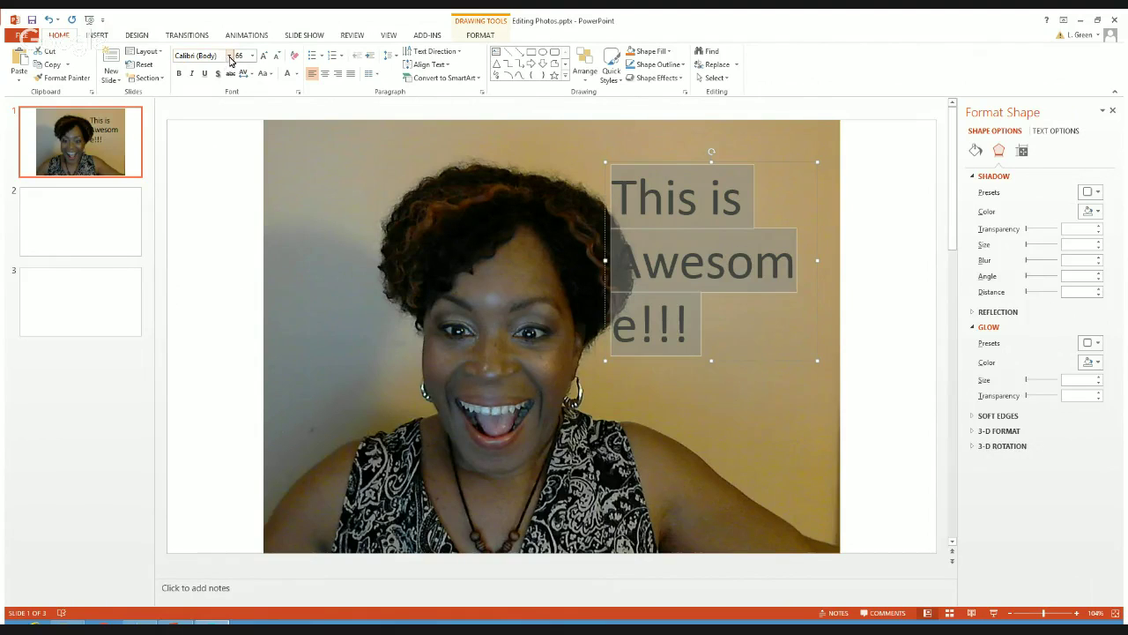
{"action": "left_click", "coordinate": [226, 57]}
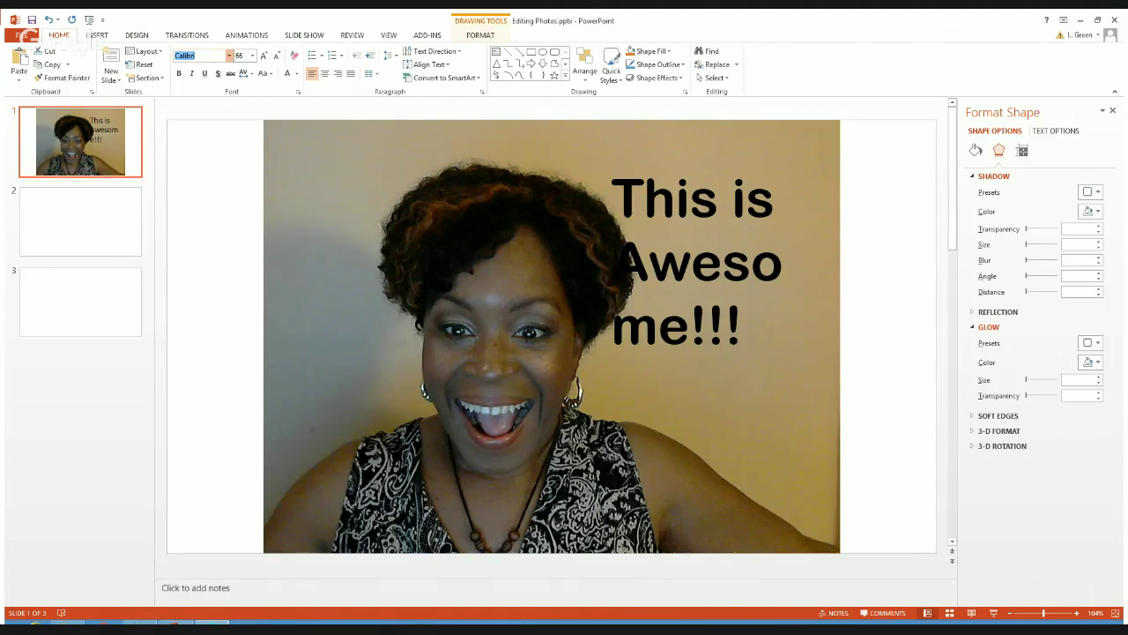
{"action": "key", "text": "ctrl+b"}
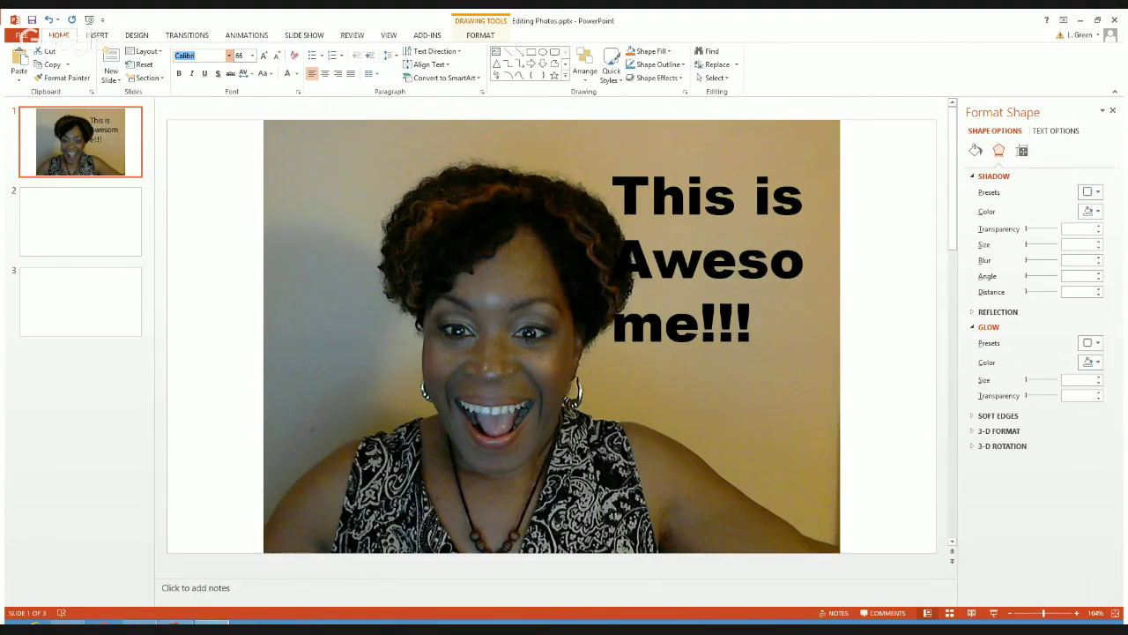
{"action": "key", "text": "Escape"}
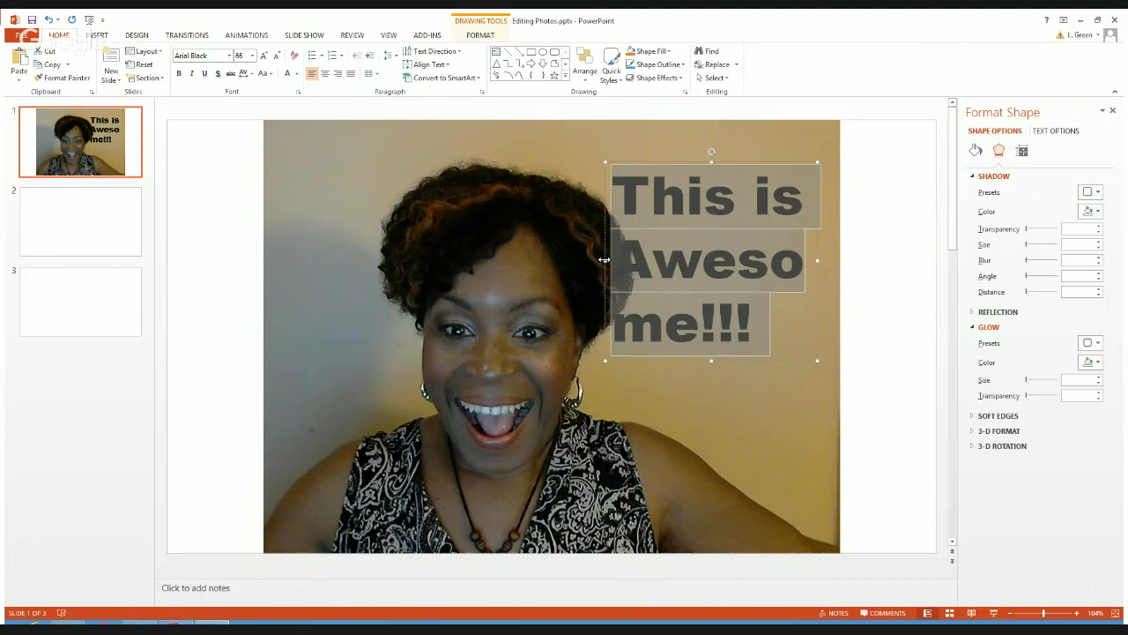
- Widen the text box to the photo's width so the caption fits on one line, and move it to the photo's upper edge
{"action": "left_click_drag", "start_coordinate": [604, 259], "coordinate": [263, 257]}
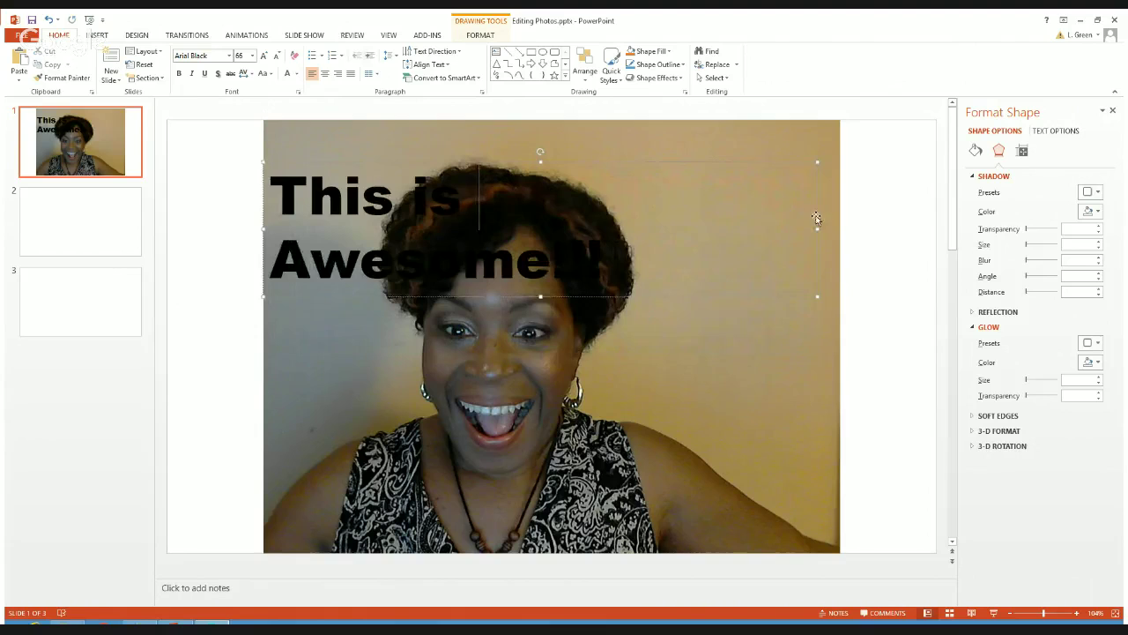
{"action": "left_click_drag", "start_coordinate": [819, 230], "coordinate": [826, 228]}
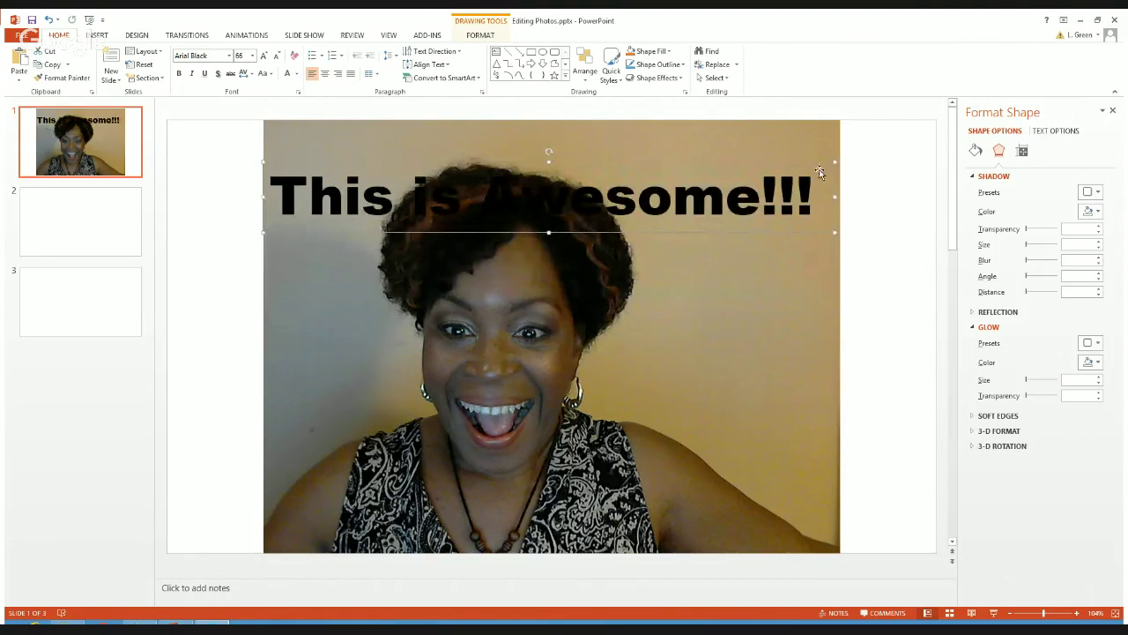
{"action": "left_click_drag", "start_coordinate": [831, 168], "coordinate": [819, 131]}
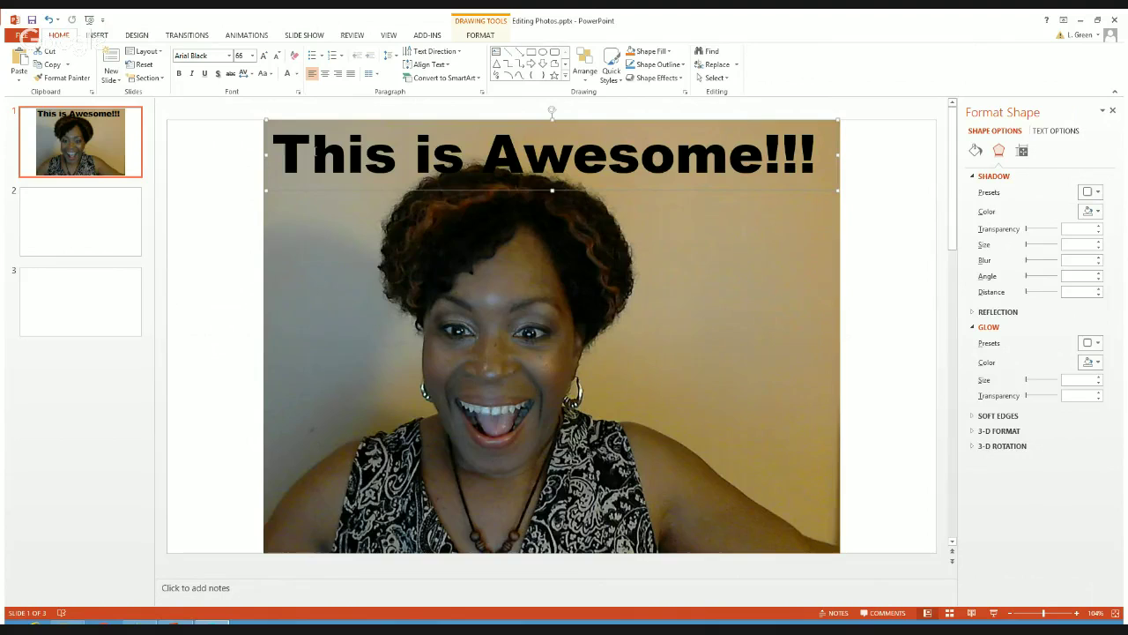
- Centre the caption in its text box and change the text colour to white
{"action": "left_click_drag", "start_coordinate": [275, 151], "coordinate": [679, 131]}
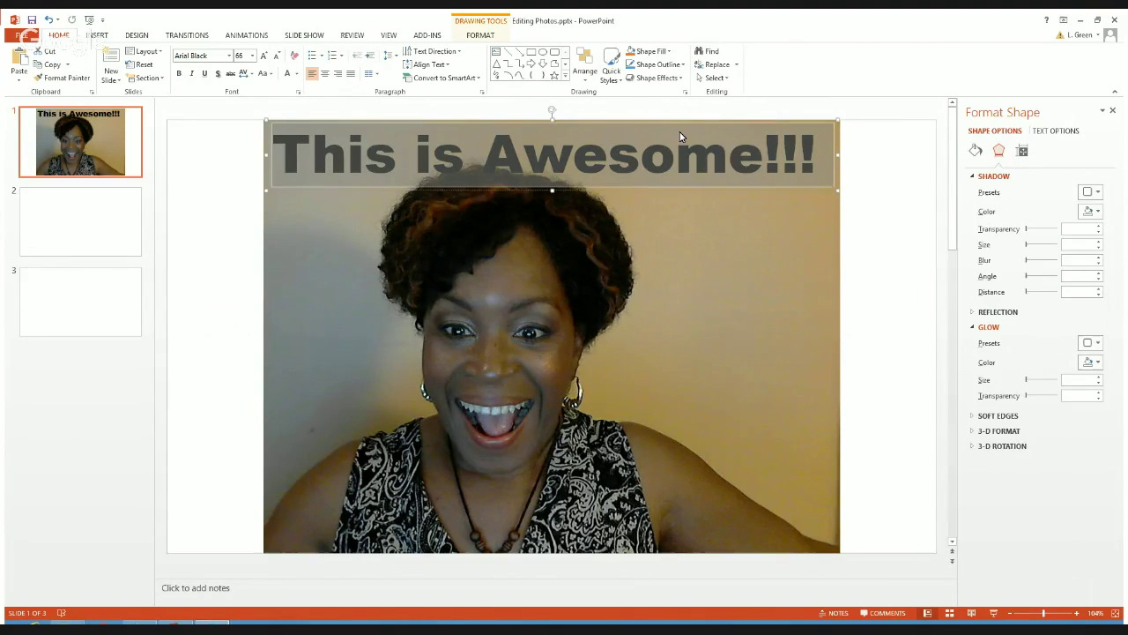
{"action": "left_click", "coordinate": [325, 79]}
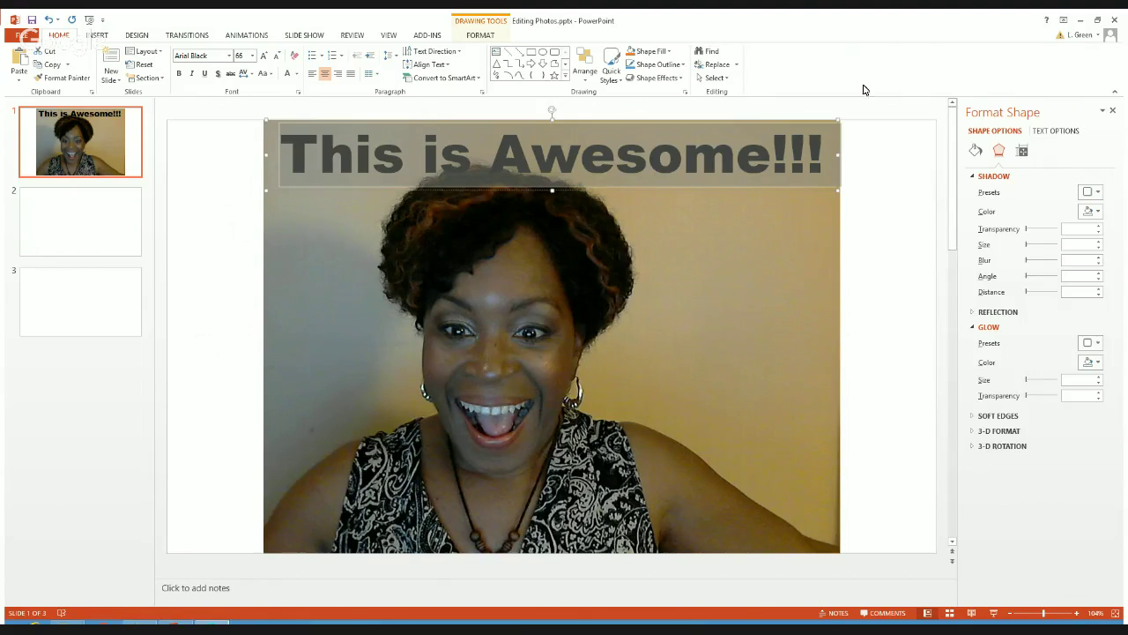
{"action": "left_click", "coordinate": [1112, 111]}
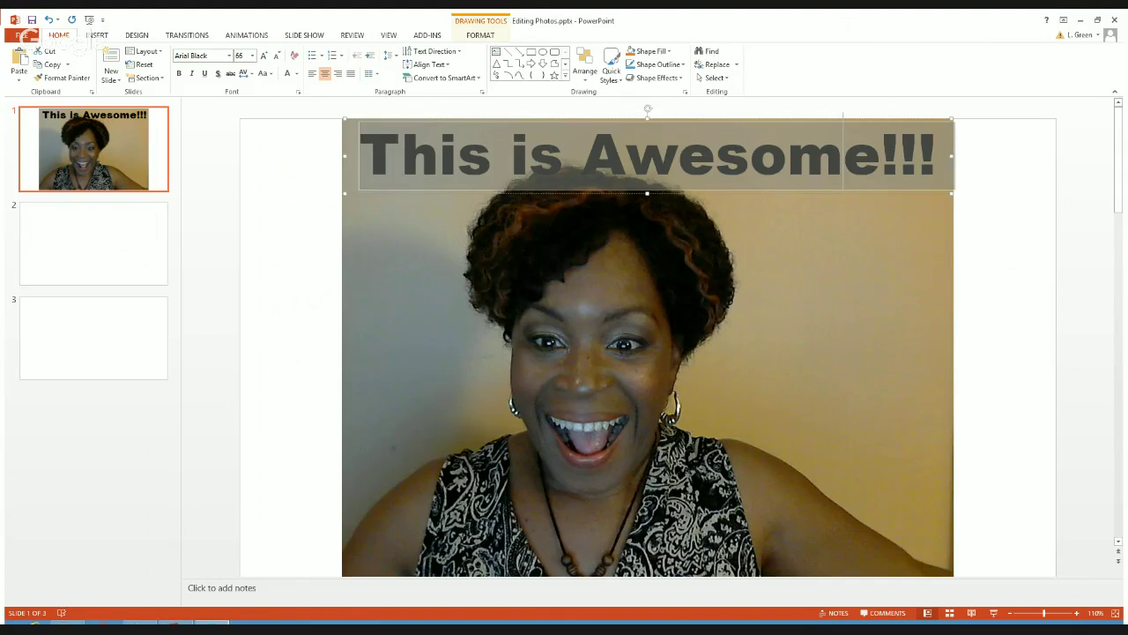
{"action": "left_click", "coordinate": [938, 167]}
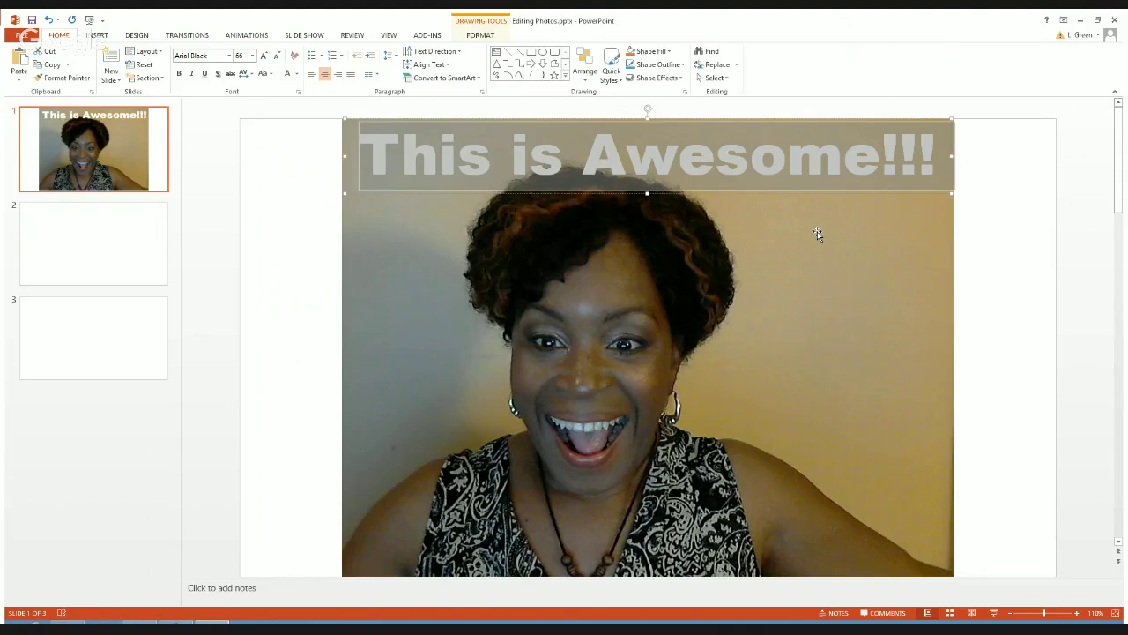
- Apply a text shadow preset to the caption with 60% transparency, 100% size, 4 pt blur, 45° angle and 3 pt distance
{"action": "left_click", "coordinate": [845, 177]}
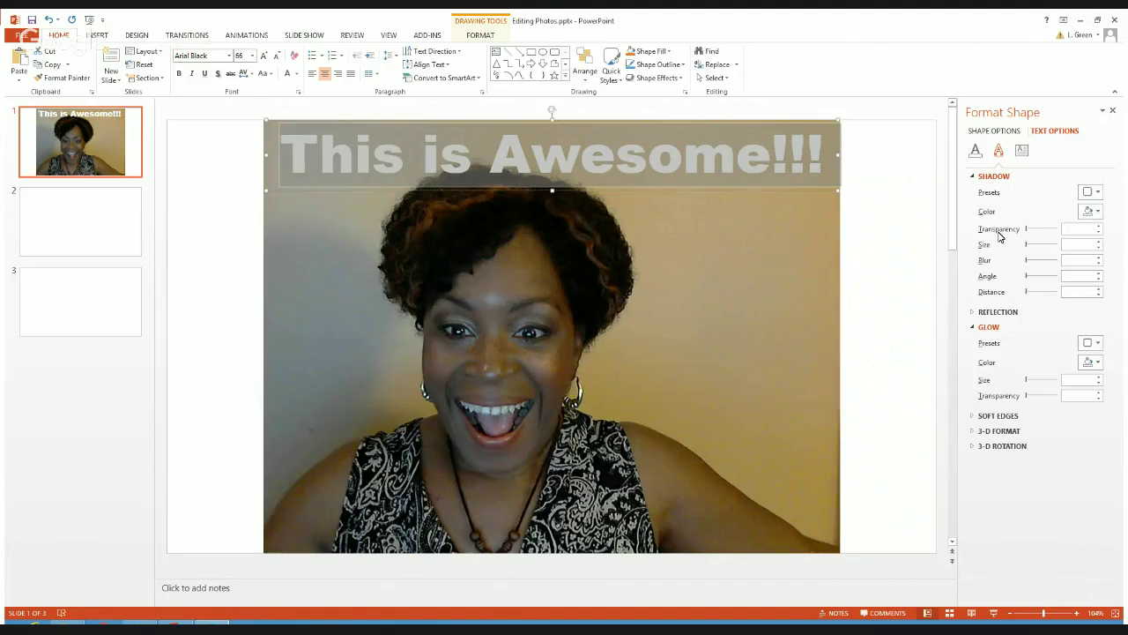
{"action": "left_click", "coordinate": [980, 175]}
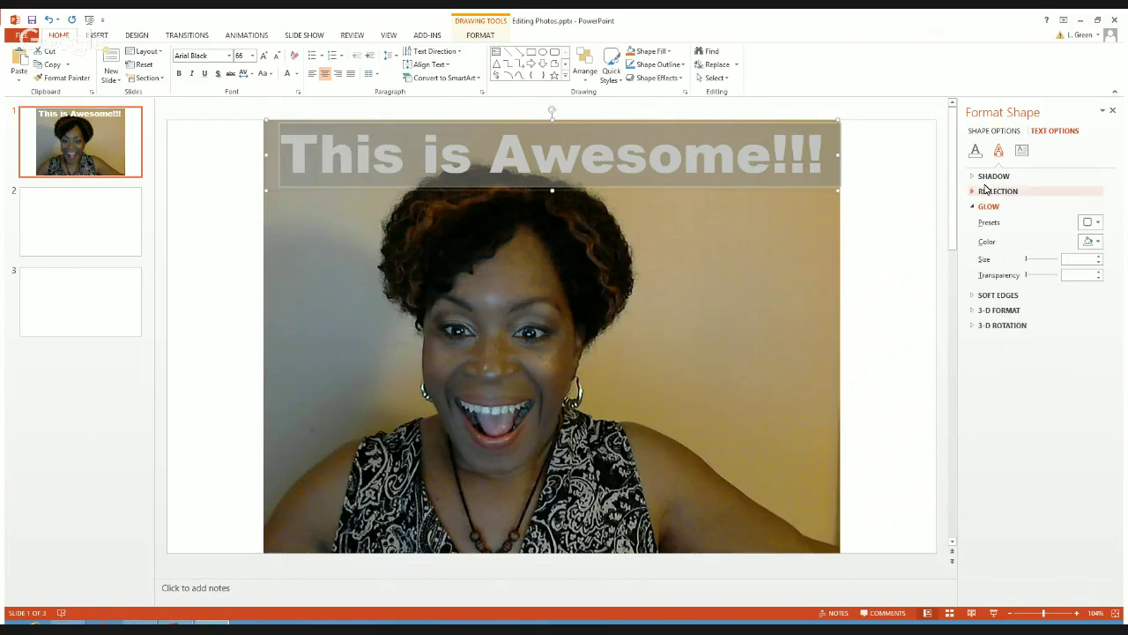
{"action": "left_click", "coordinate": [976, 208]}
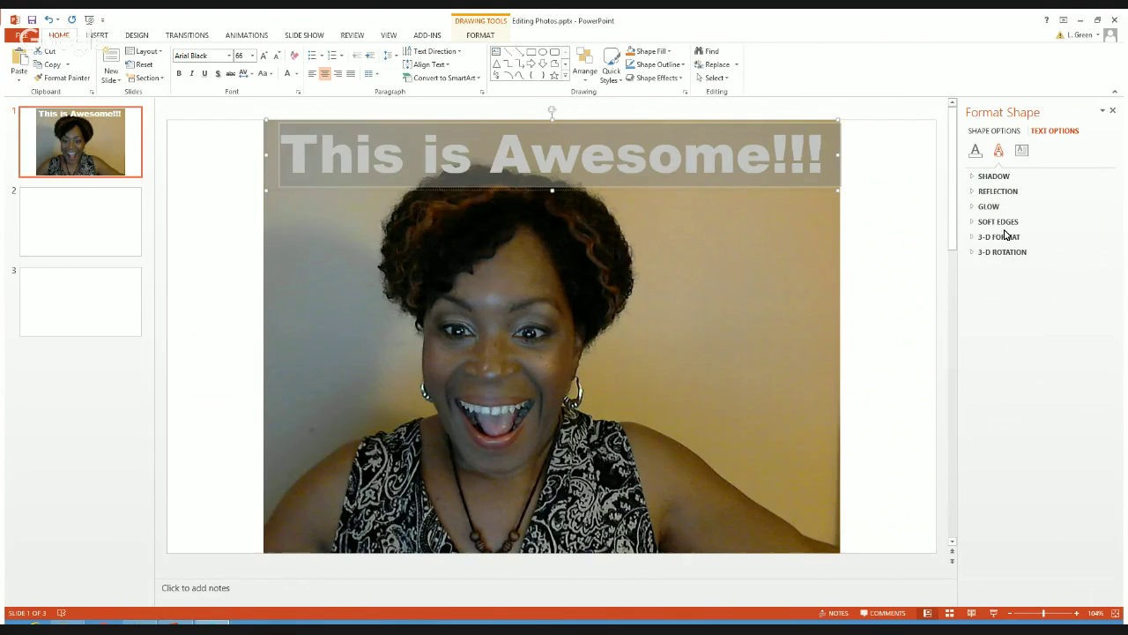
{"action": "left_click", "coordinate": [994, 177]}
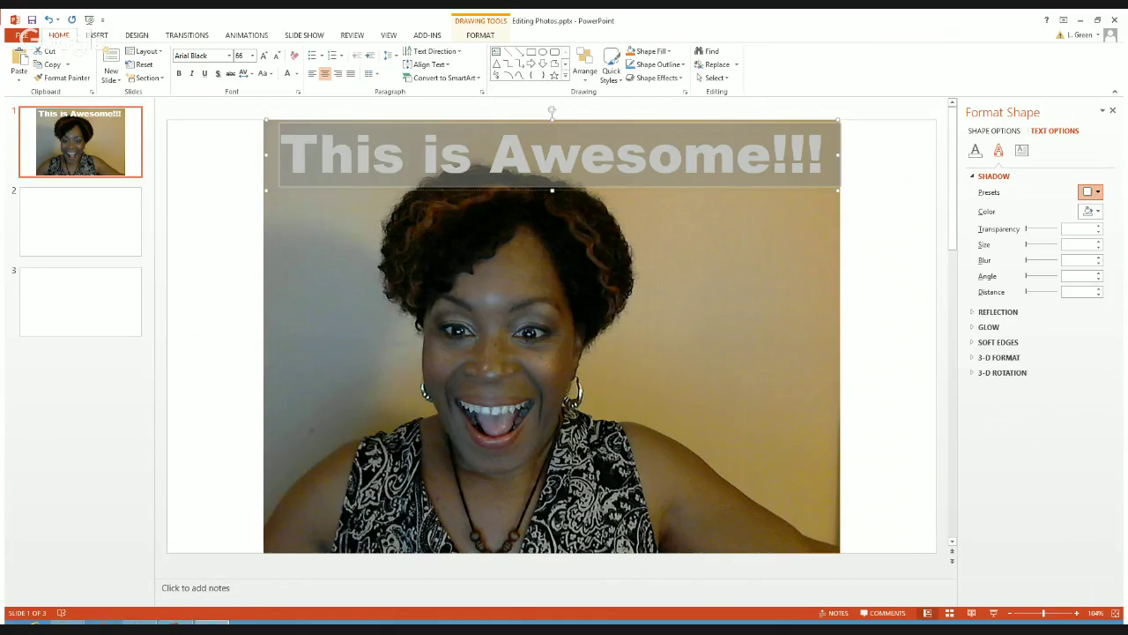
{"action": "left_click", "coordinate": [1091, 191]}
{"action": "left_click", "coordinate": [1043, 287]}
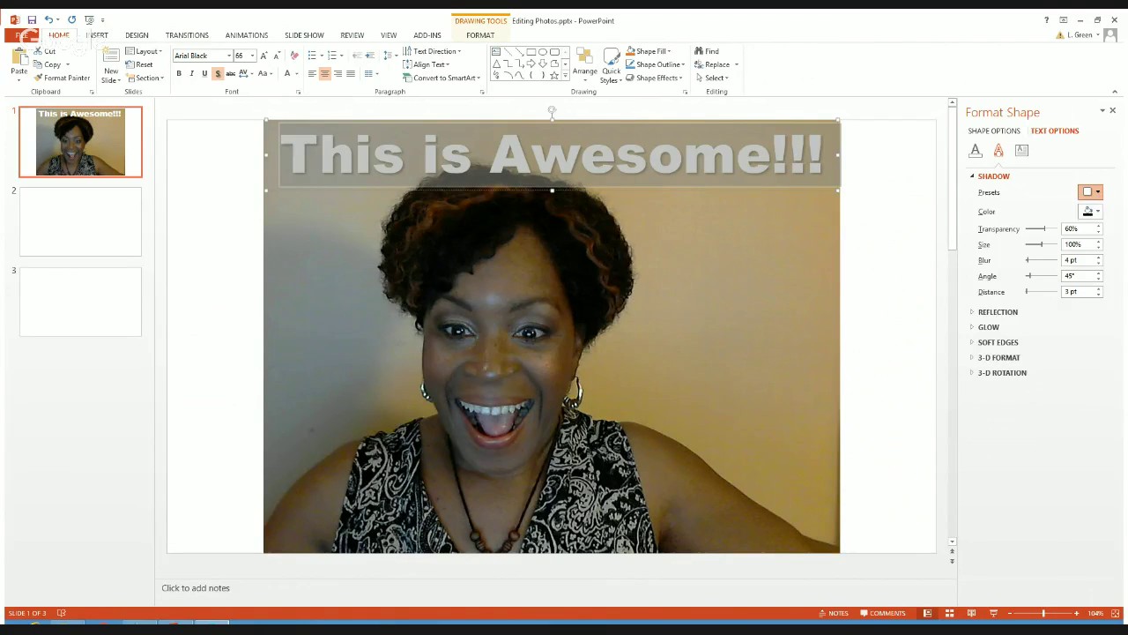
{"action": "left_click", "coordinate": [1033, 234]}
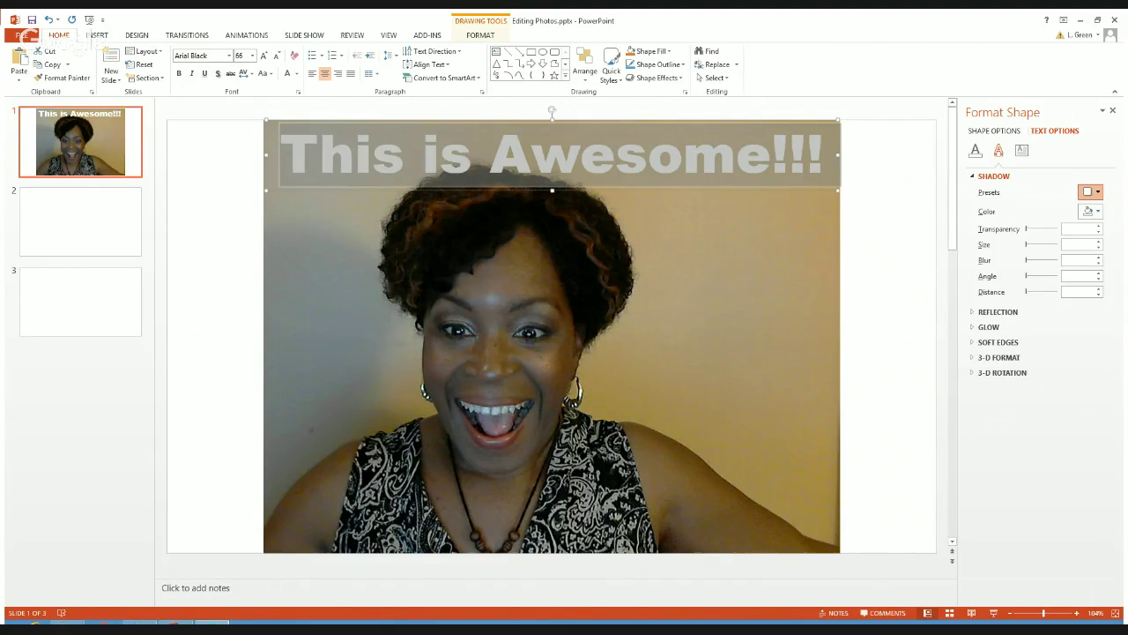
{"action": "left_click", "coordinate": [1090, 192]}
{"action": "left_click", "coordinate": [1035, 280]}
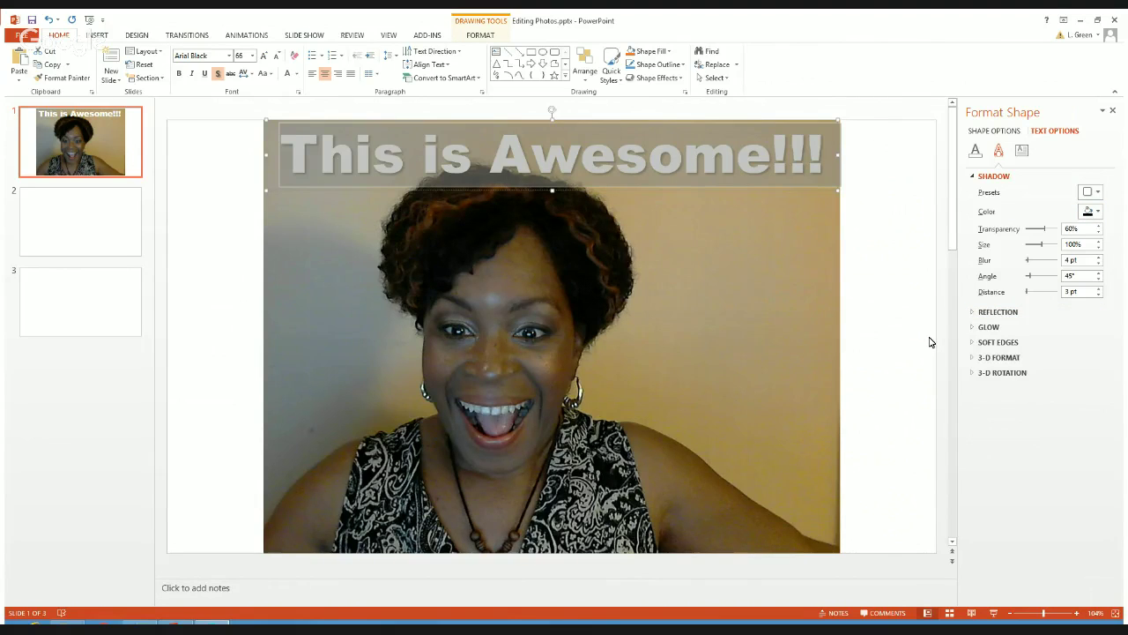
{"action": "left_click", "coordinate": [998, 313]}
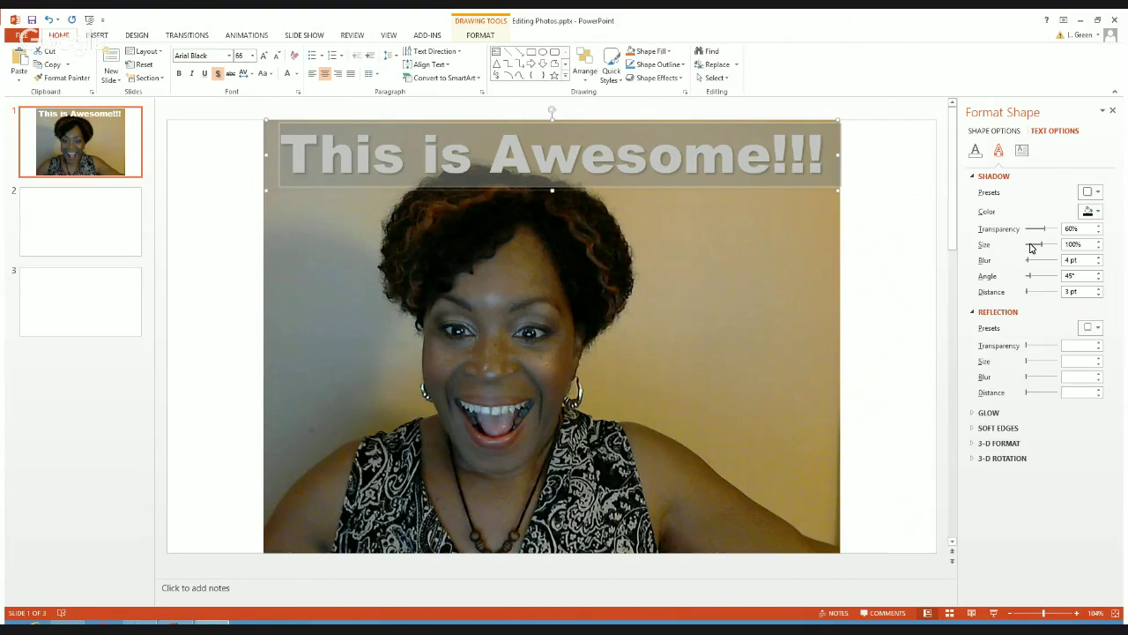
{"action": "left_click", "coordinate": [924, 236]}
- Fill the caption's text box with solid black at 78% transparency
{"action": "left_click", "coordinate": [737, 148]}
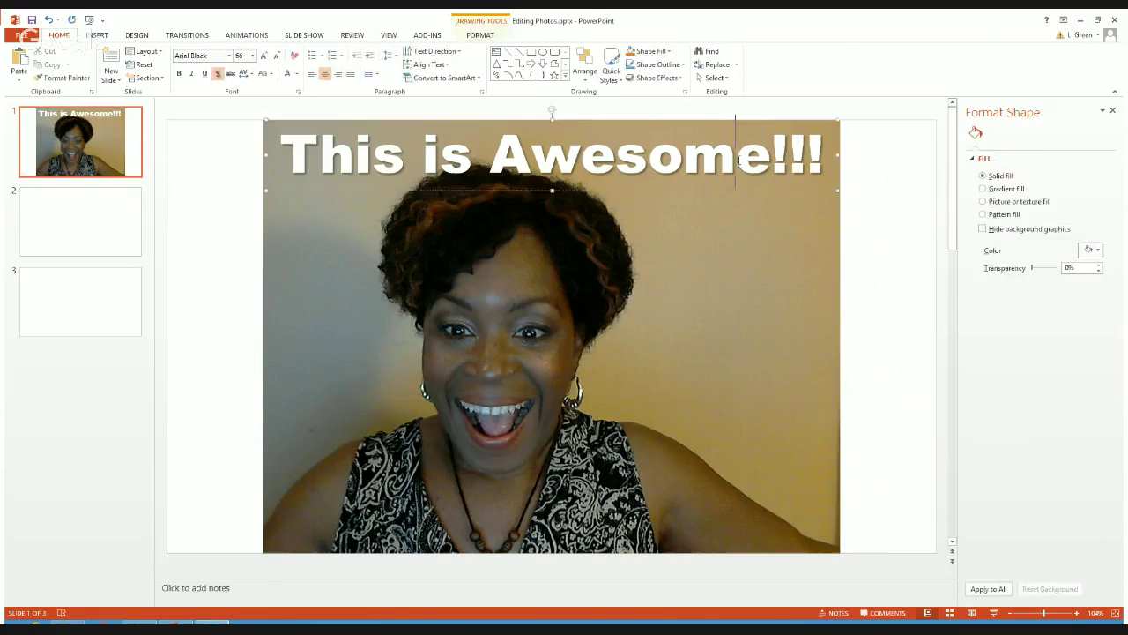
{"action": "double_click", "coordinate": [301, 150]}
{"action": "left_click_drag", "start_coordinate": [301, 150], "coordinate": [814, 157]}
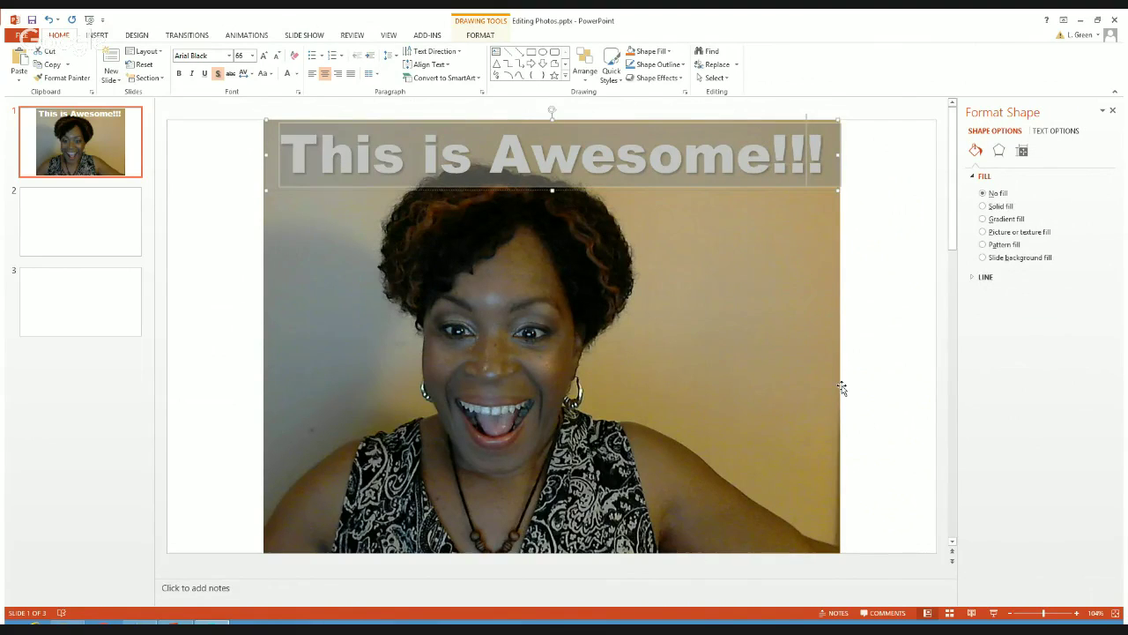
{"action": "left_click", "coordinate": [974, 179]}
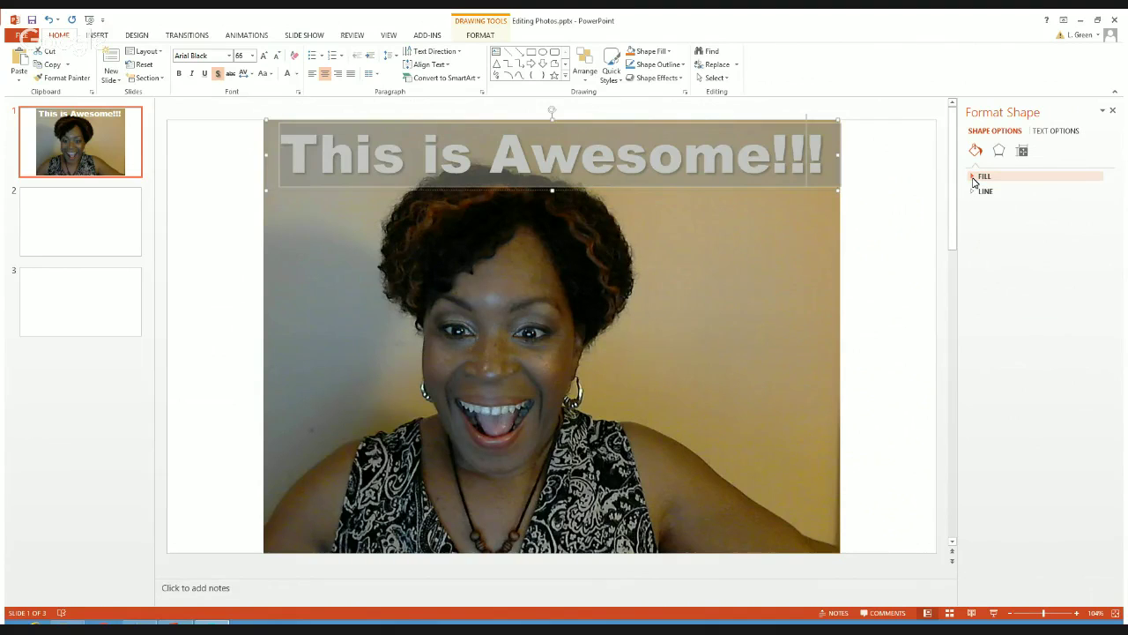
{"action": "left_click", "coordinate": [975, 179]}
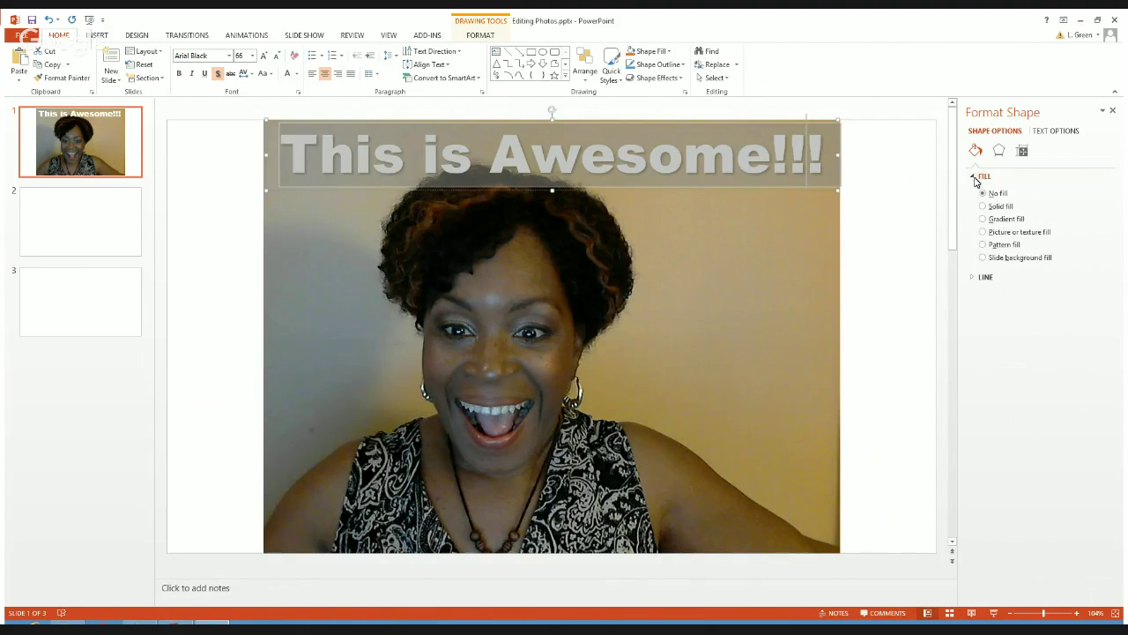
{"action": "left_click", "coordinate": [985, 208]}
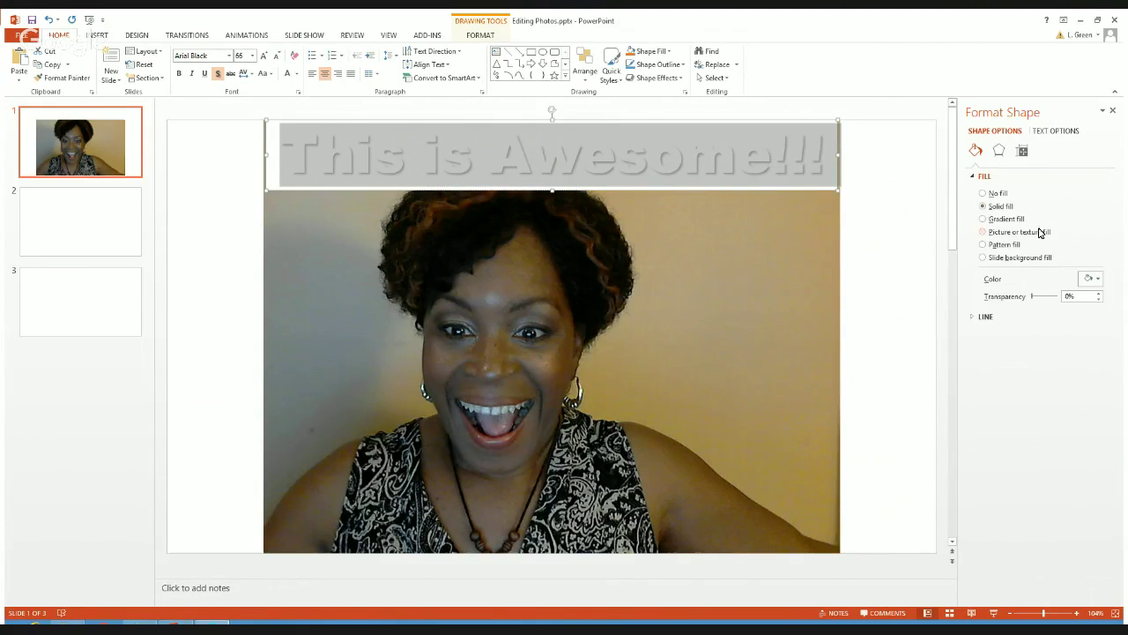
{"action": "left_click", "coordinate": [1097, 280]}
{"action": "left_click", "coordinate": [1034, 306]}
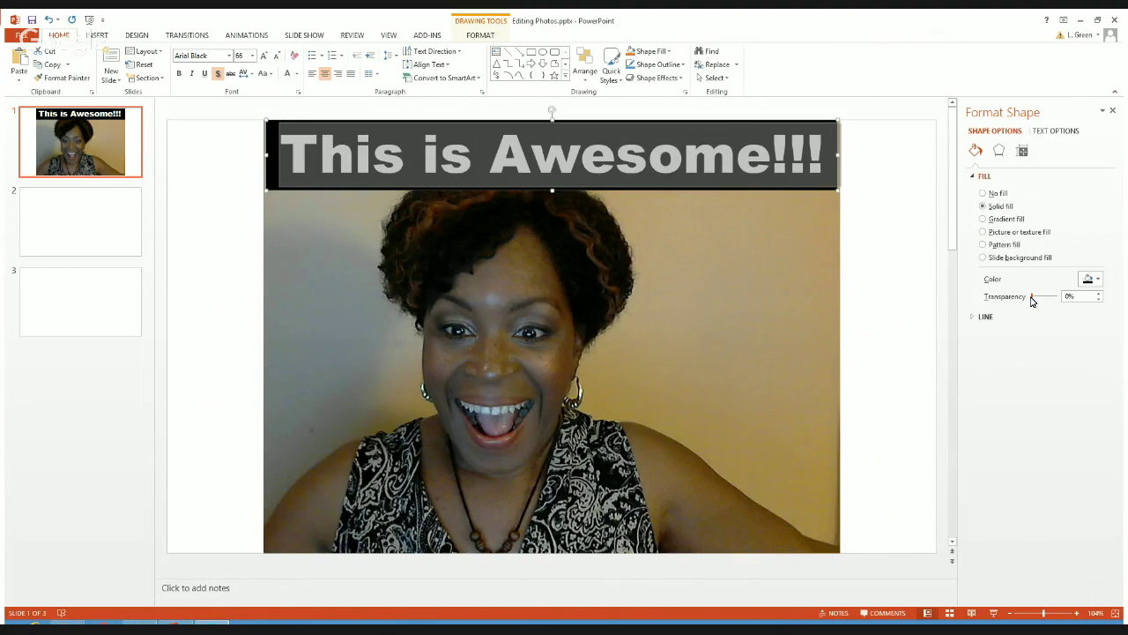
{"action": "left_click_drag", "start_coordinate": [1032, 300], "coordinate": [1029, 301]}
{"action": "left_click_drag", "start_coordinate": [1030, 300], "coordinate": [1052, 301]}
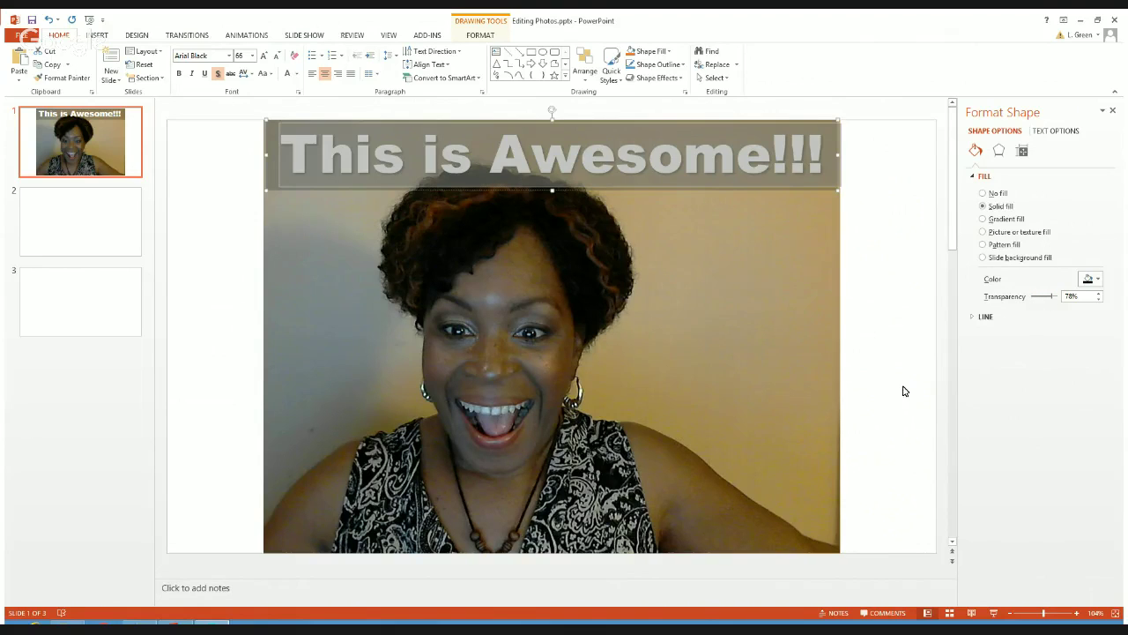
{"action": "left_click", "coordinate": [801, 381]}
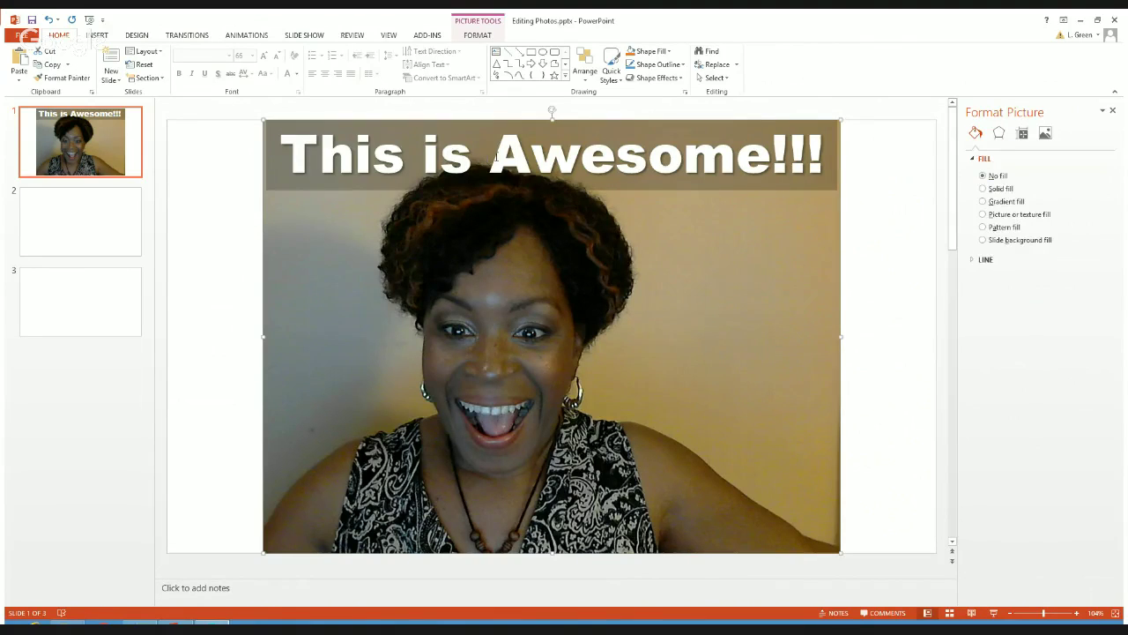
- Try gold and red text fills on the word "Awesome" in the caption, and settle on solid bright yellow
{"action": "left_click_drag", "start_coordinate": [497, 159], "coordinate": [679, 190]}
{"action": "left_click", "coordinate": [685, 207]}
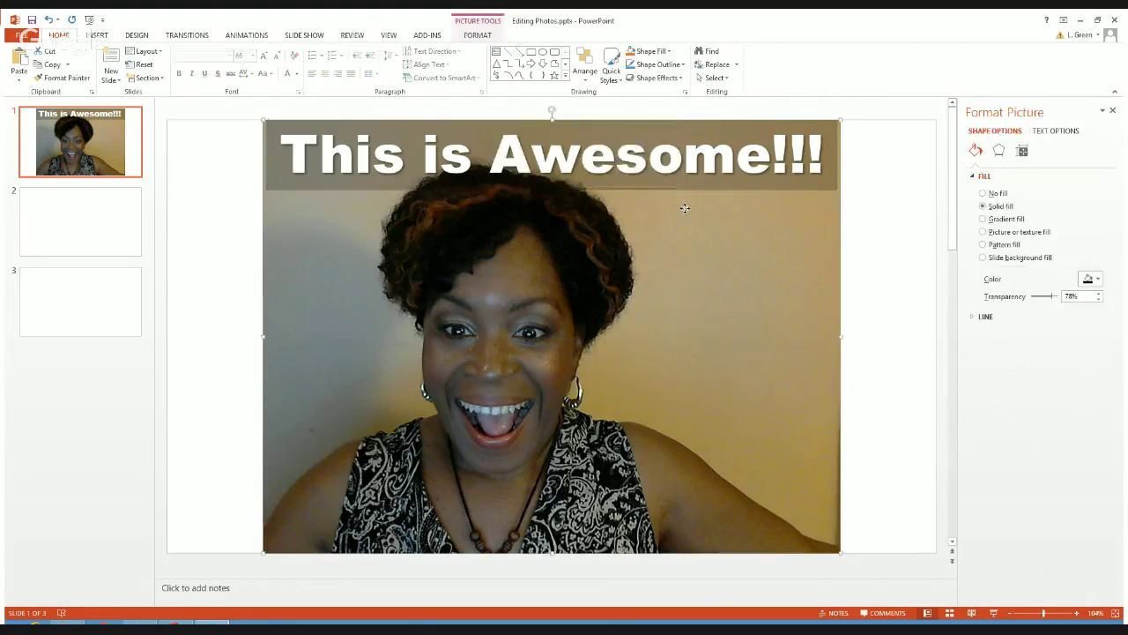
{"action": "left_click_drag", "start_coordinate": [502, 159], "coordinate": [777, 157]}
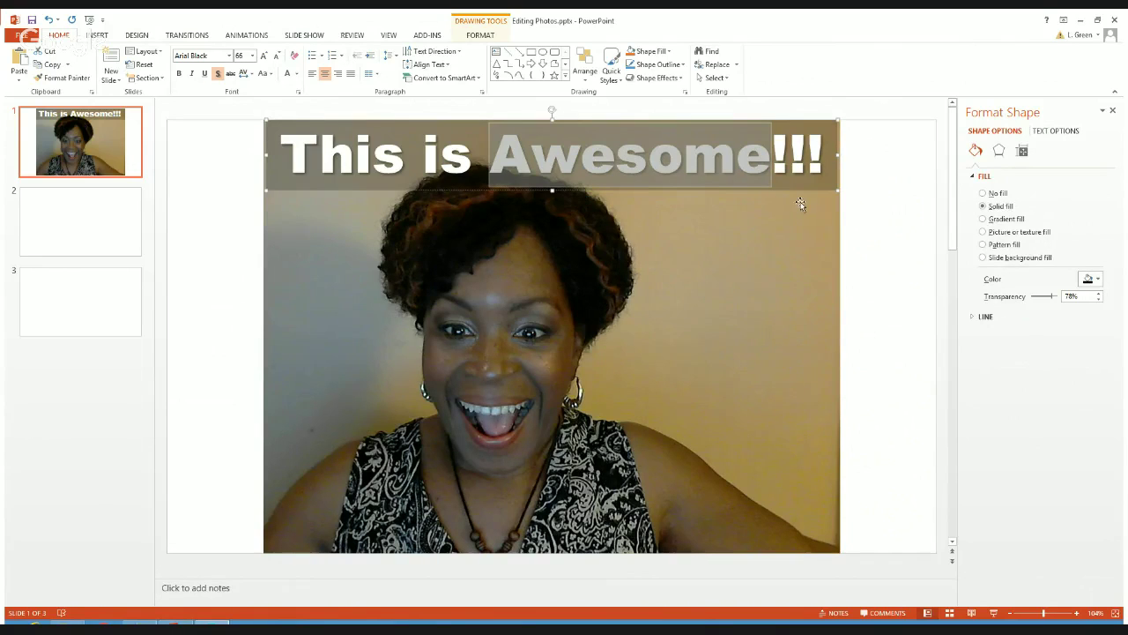
{"action": "left_click", "coordinate": [1048, 133]}
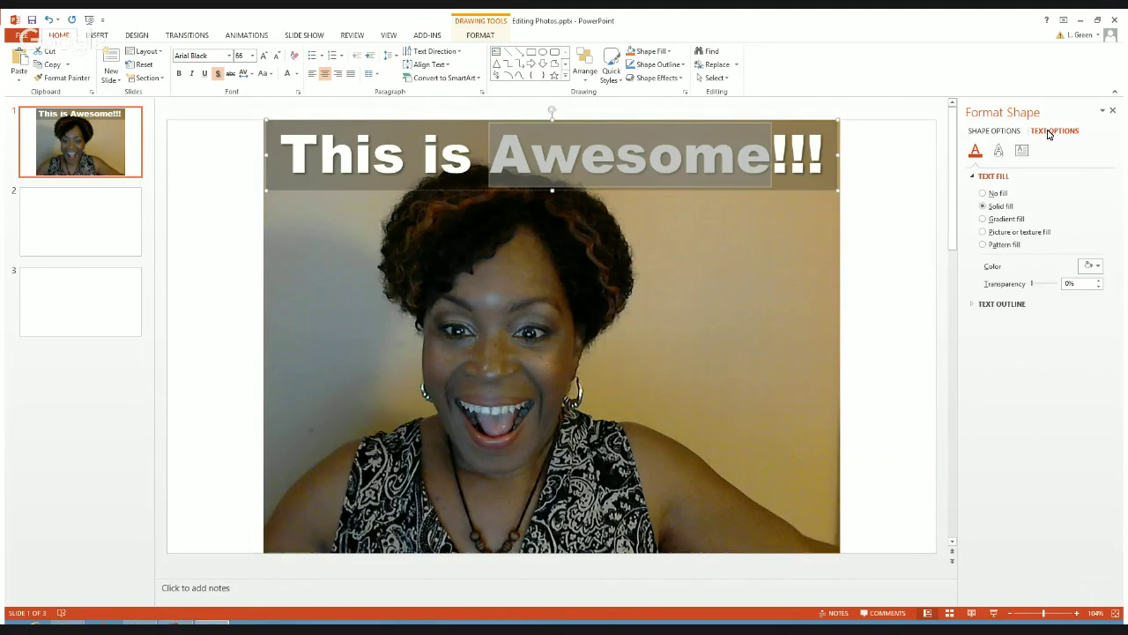
{"action": "left_click", "coordinate": [1098, 268]}
{"action": "left_click", "coordinate": [1096, 318]}
{"action": "left_click", "coordinate": [1100, 268]}
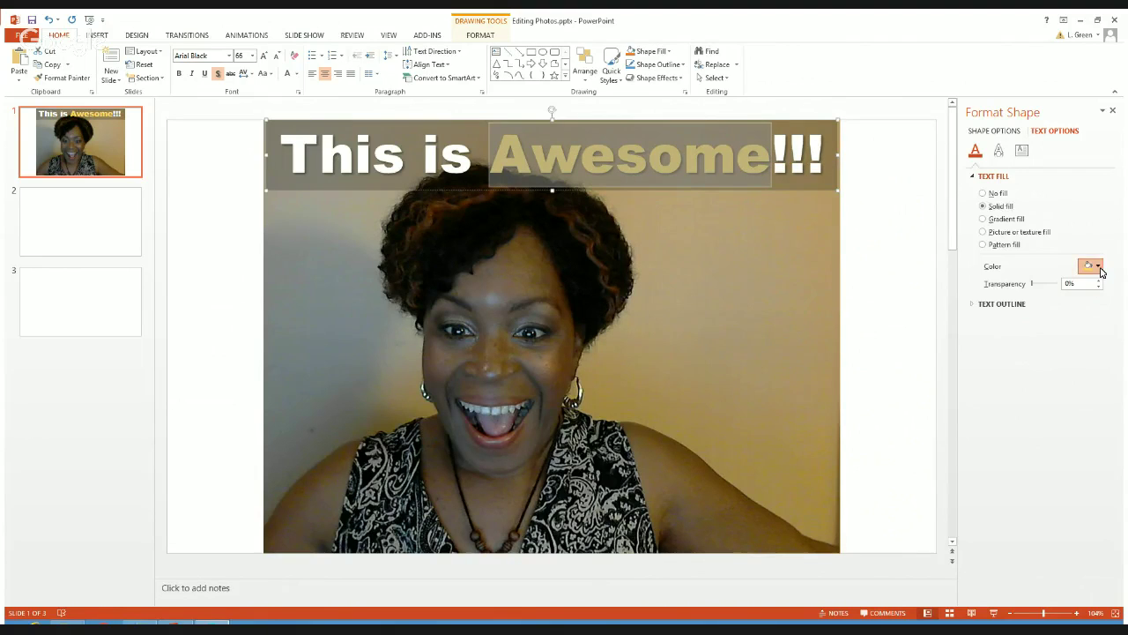
{"action": "left_click", "coordinate": [1038, 364]}
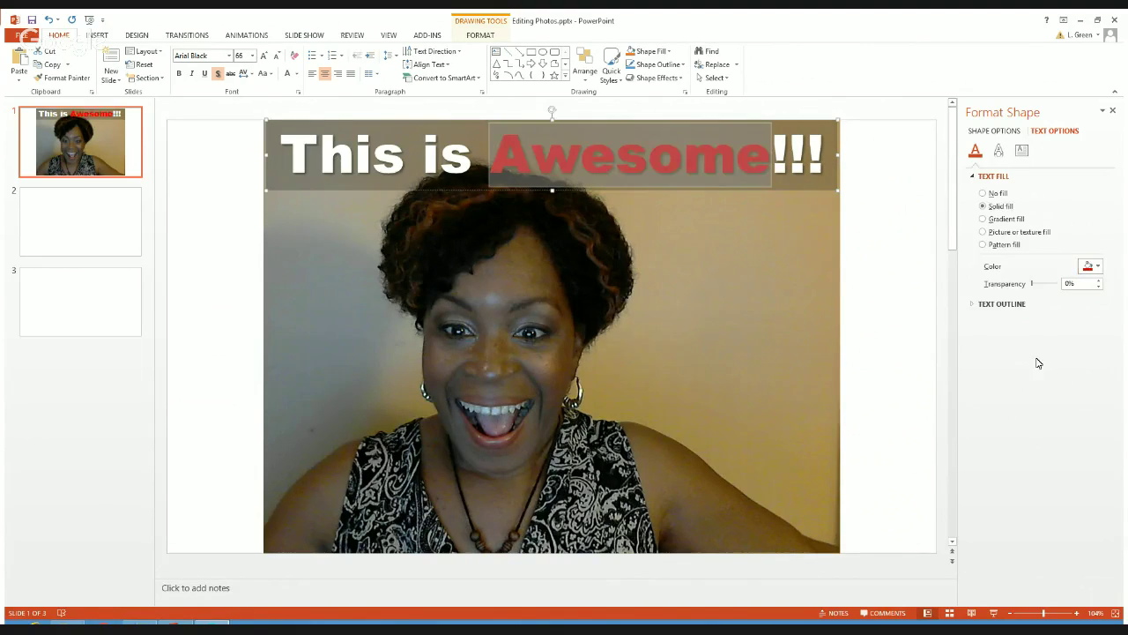
{"action": "left_click", "coordinate": [1098, 268]}
{"action": "left_click", "coordinate": [1057, 360]}
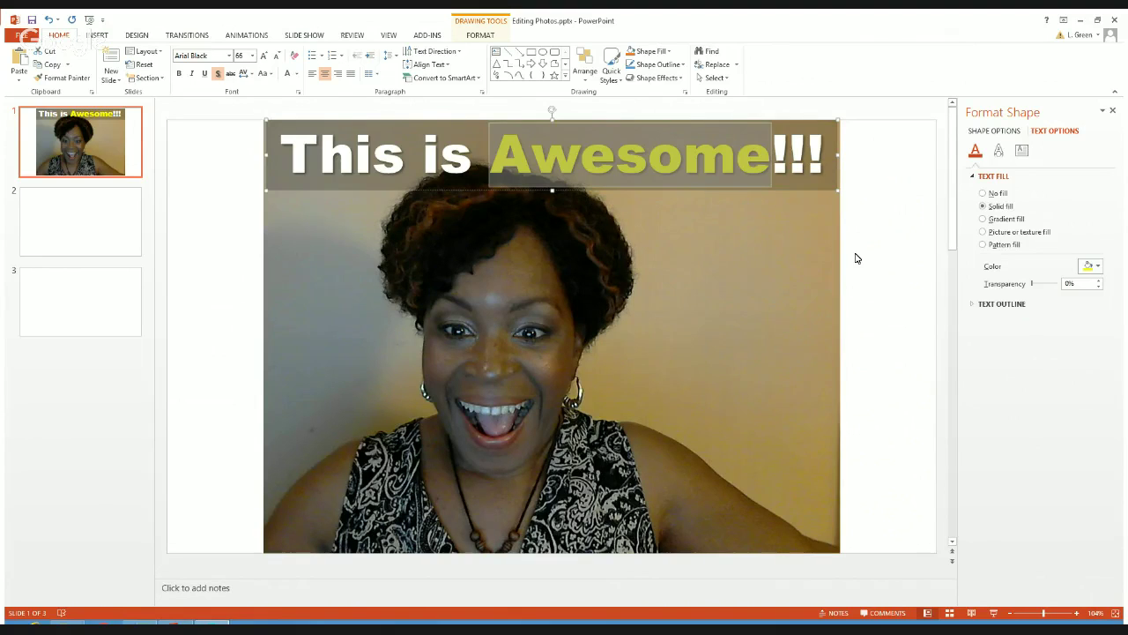
- Title slide 2 "If your enjoyed this video, then leave a comment and visit my Facebook:", followed by the presenter's page address
{"action": "left_click", "coordinate": [79, 224]}
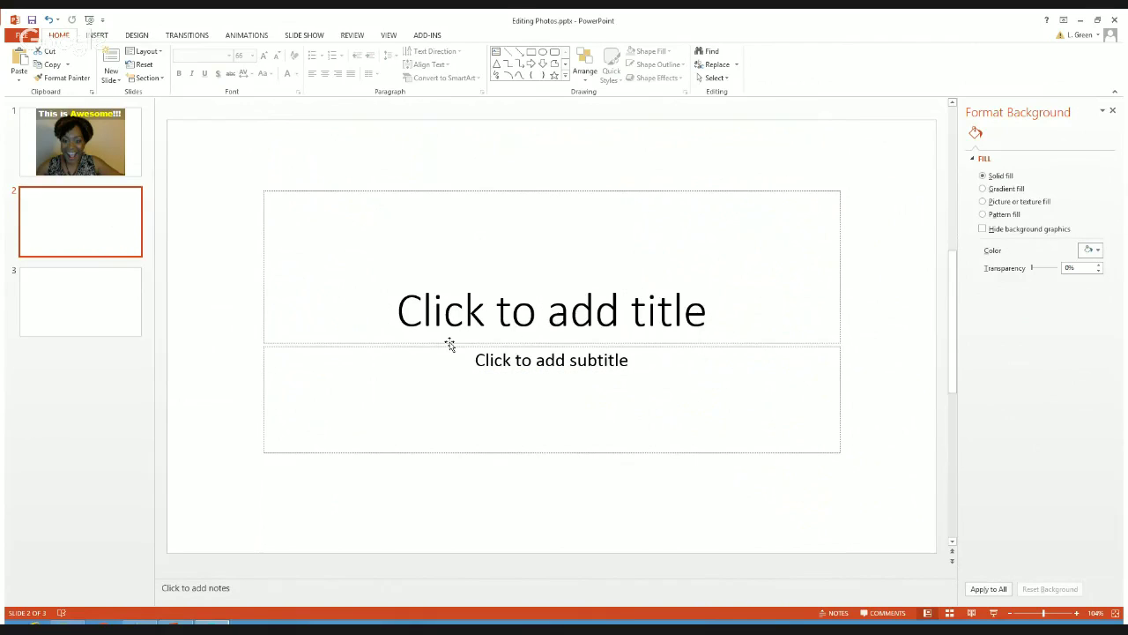
{"action": "left_click", "coordinate": [695, 307]}
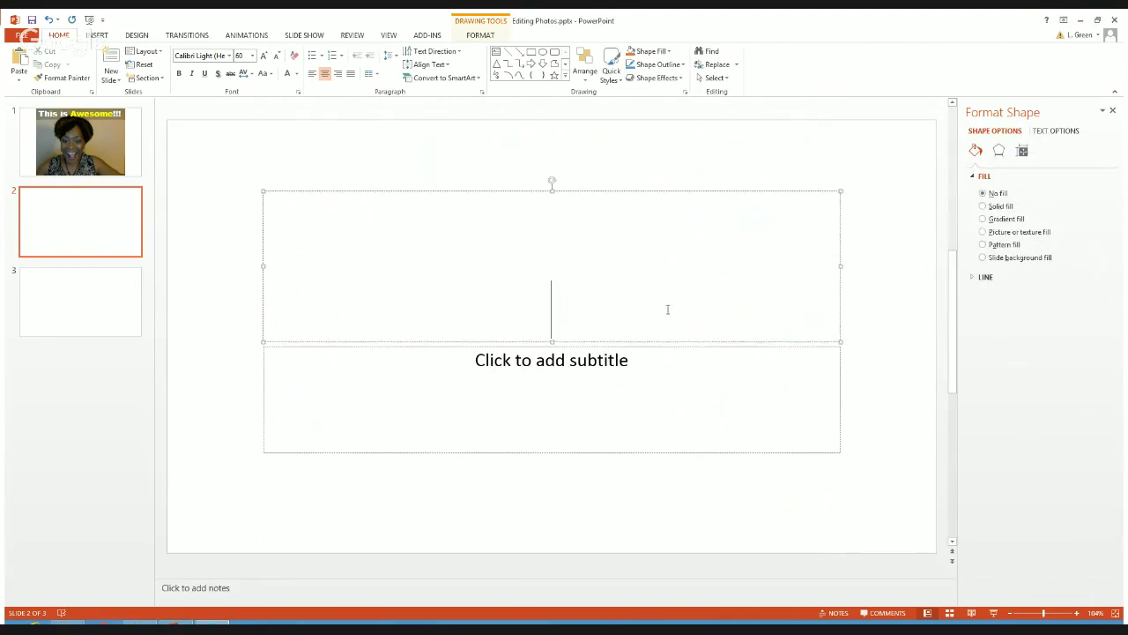
{"action": "type", "text": "If your enjoyed this video, then leave a comment and visit my  Facebook: LillianGreenPage.com"}
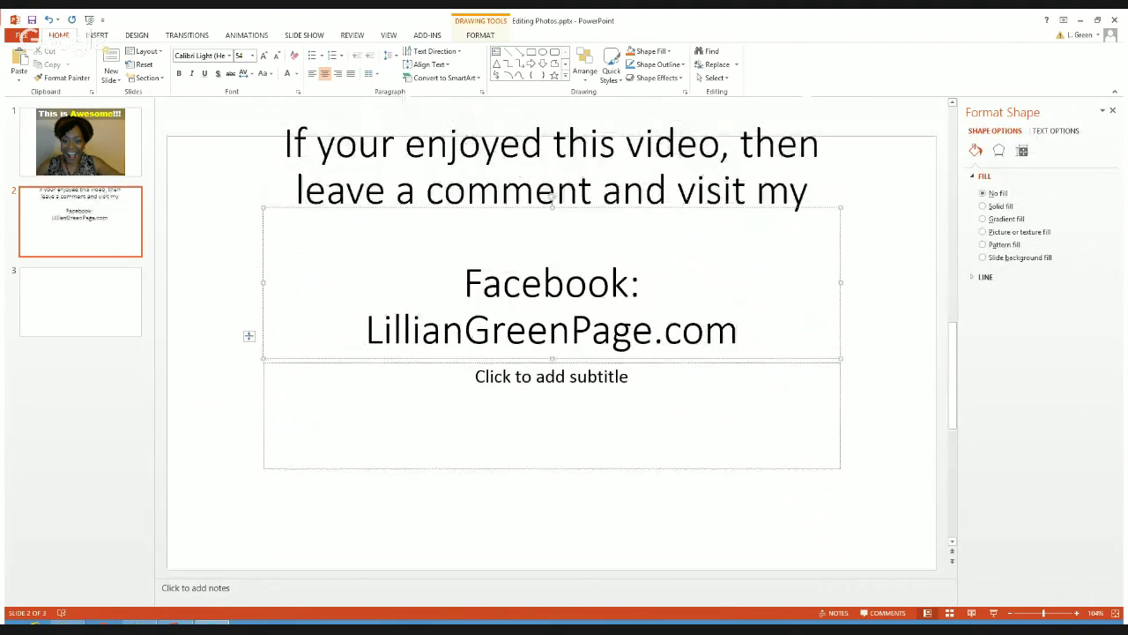
{"action": "left_click", "coordinate": [112, 257]}
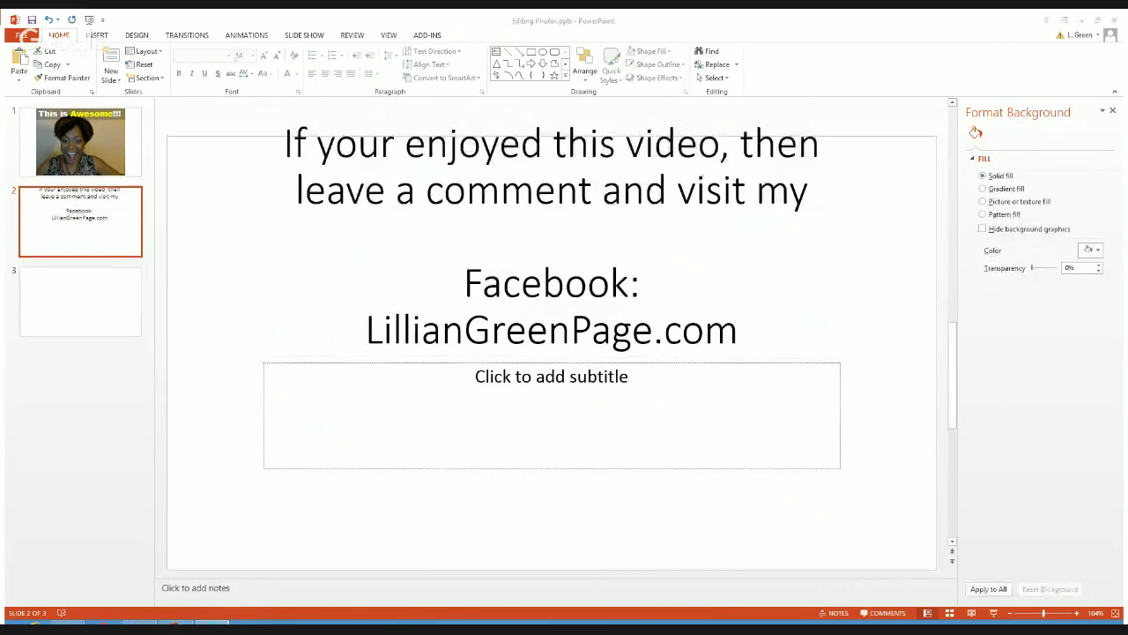